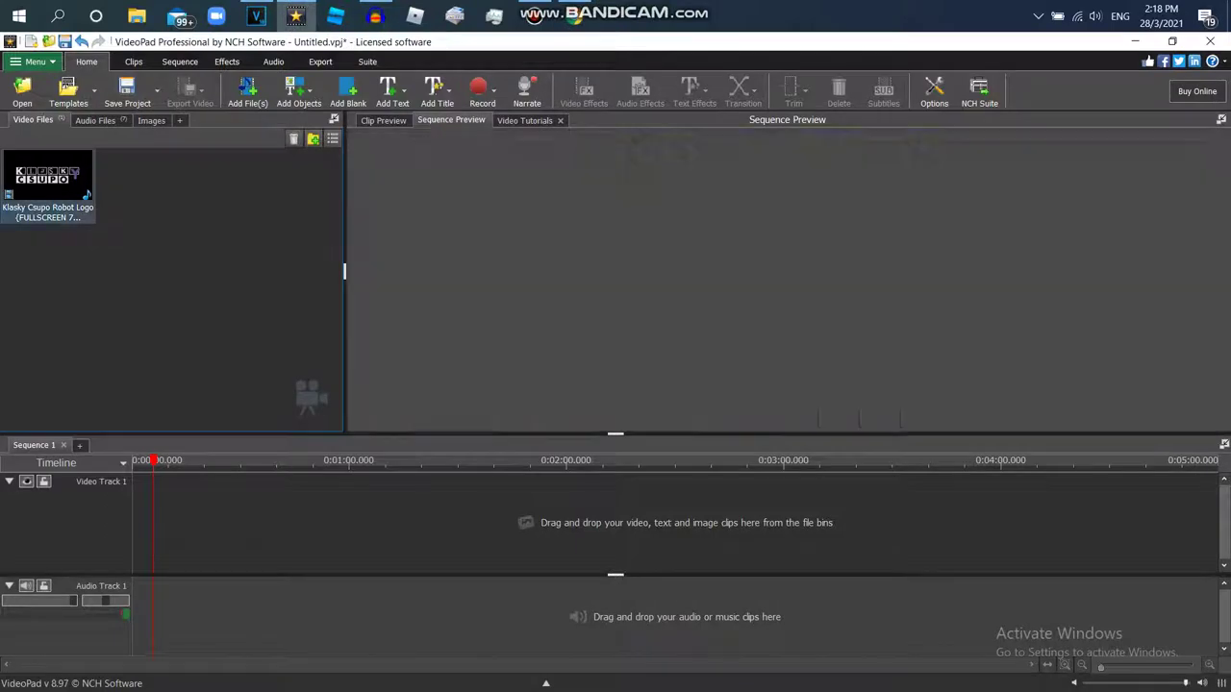
# - Preview the logo clip at about 1.6 s and look through the video effects available for it
pyautogui.moveTo(239, 461); pyautogui.dragTo(370, 462)
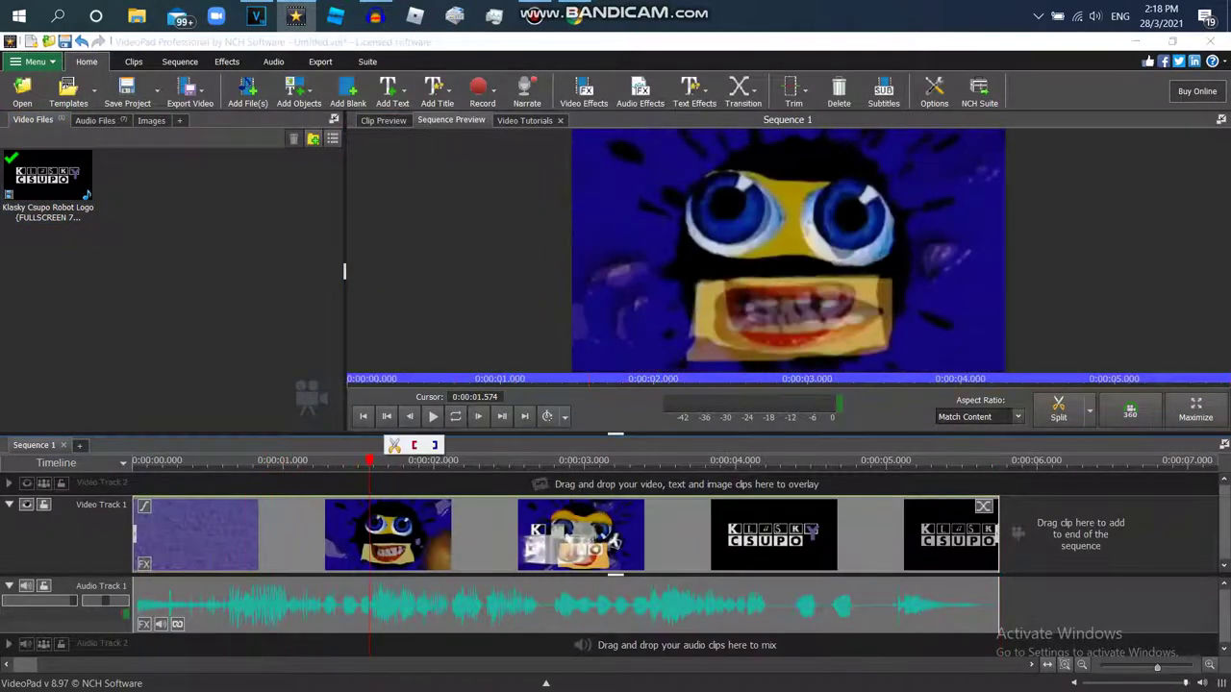
pyautogui.click(144, 564)
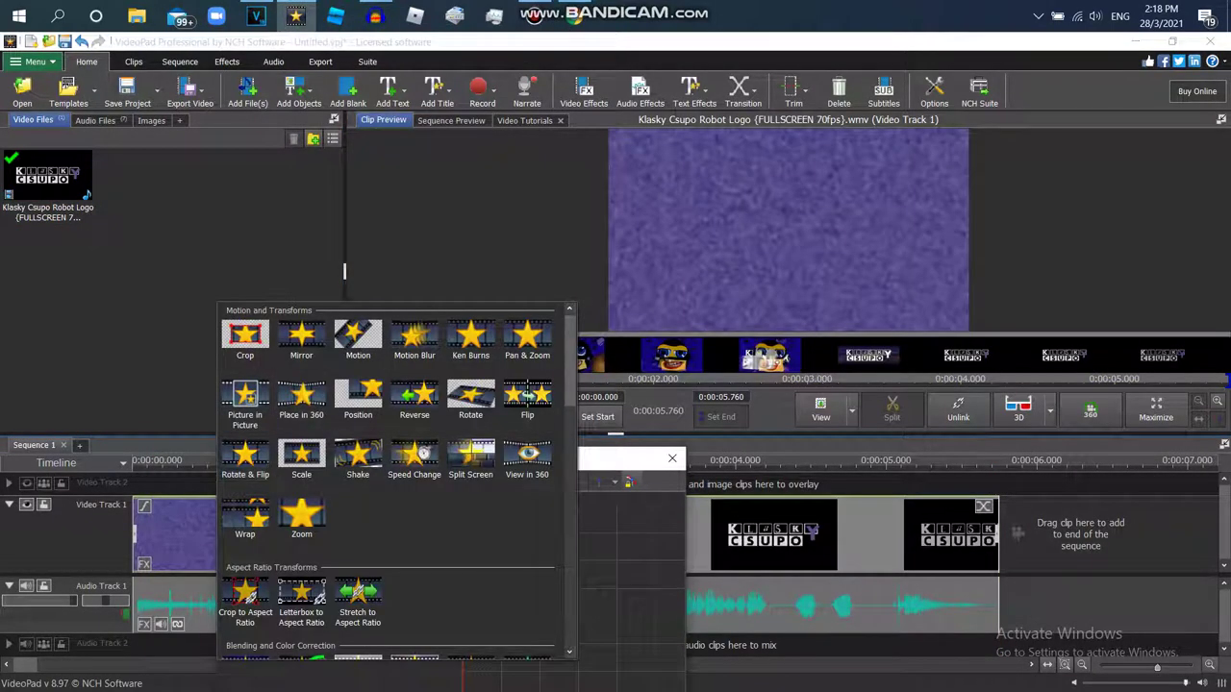
pyautogui.scroll(-5, 397, 480)
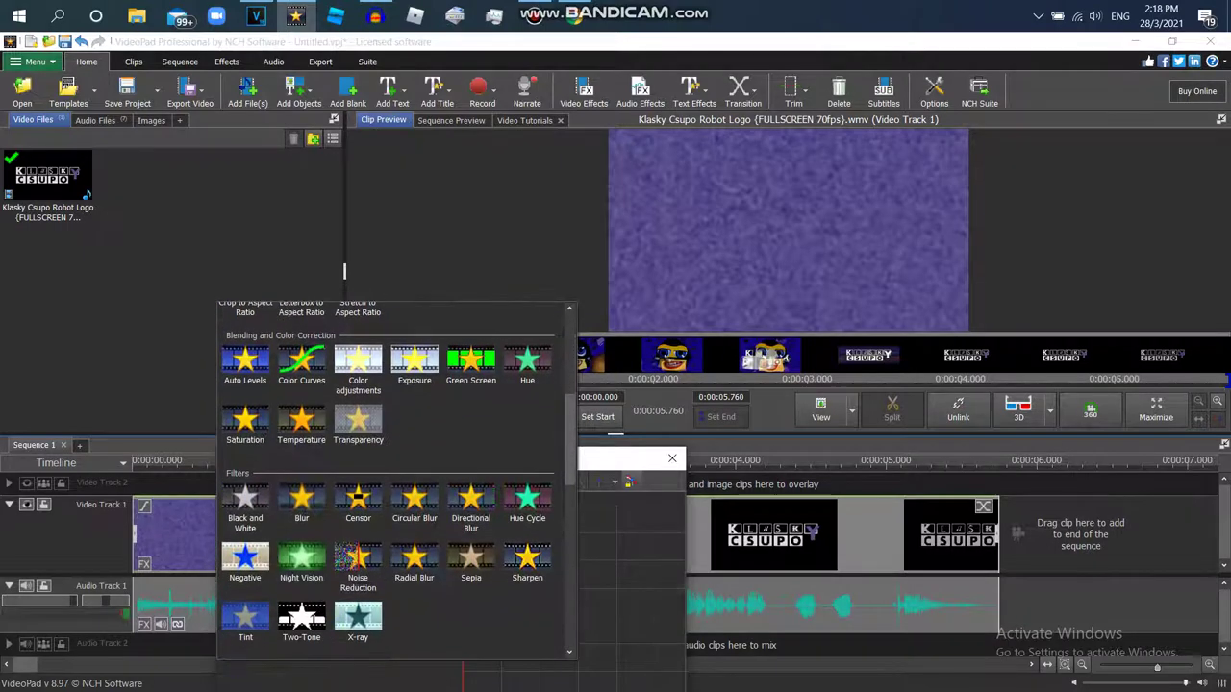
pyautogui.scroll(-5, 396, 480)
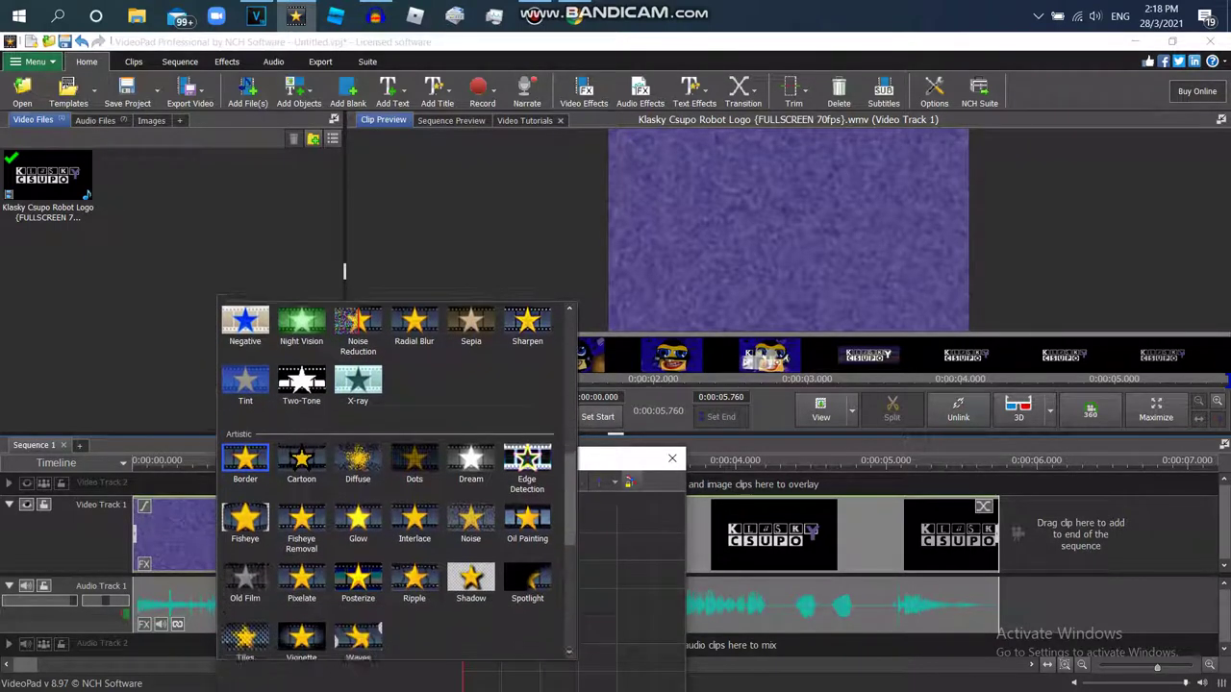
pyautogui.scroll(-3, 396, 481)
pyautogui.scroll(8, 396, 481)
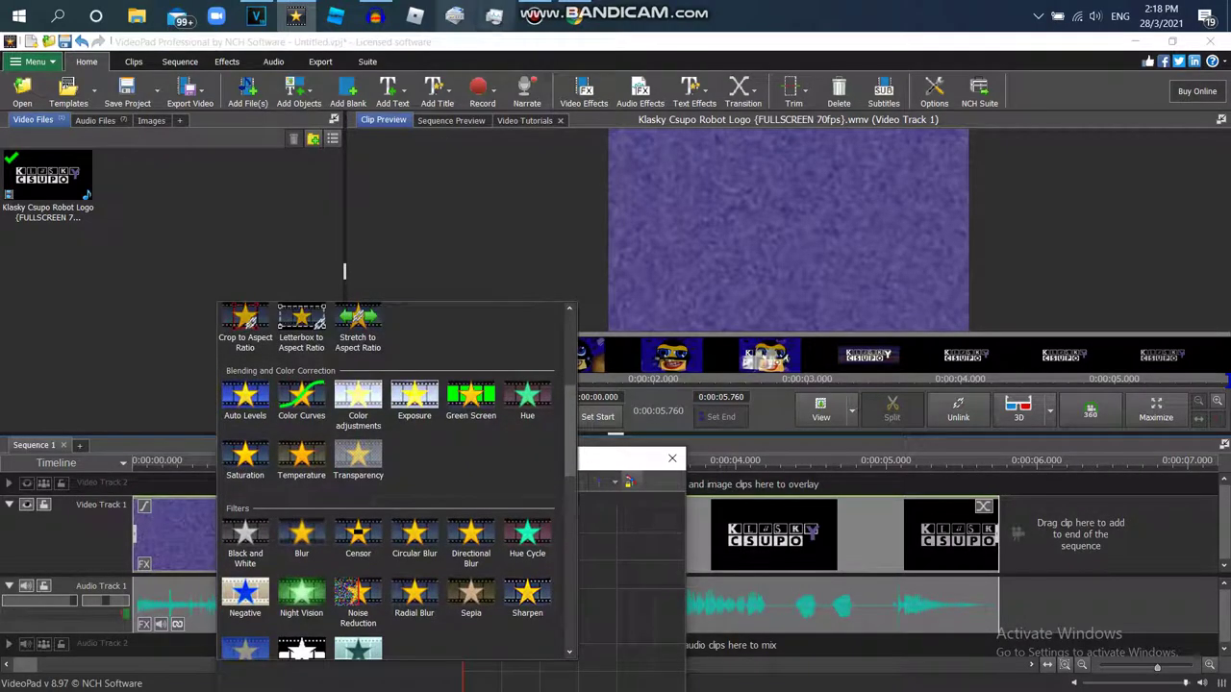
# - Switch to Chrome, check the effect instructions in the G-Major 323 video description, and return to VideoPad
pyautogui.click(574, 16)
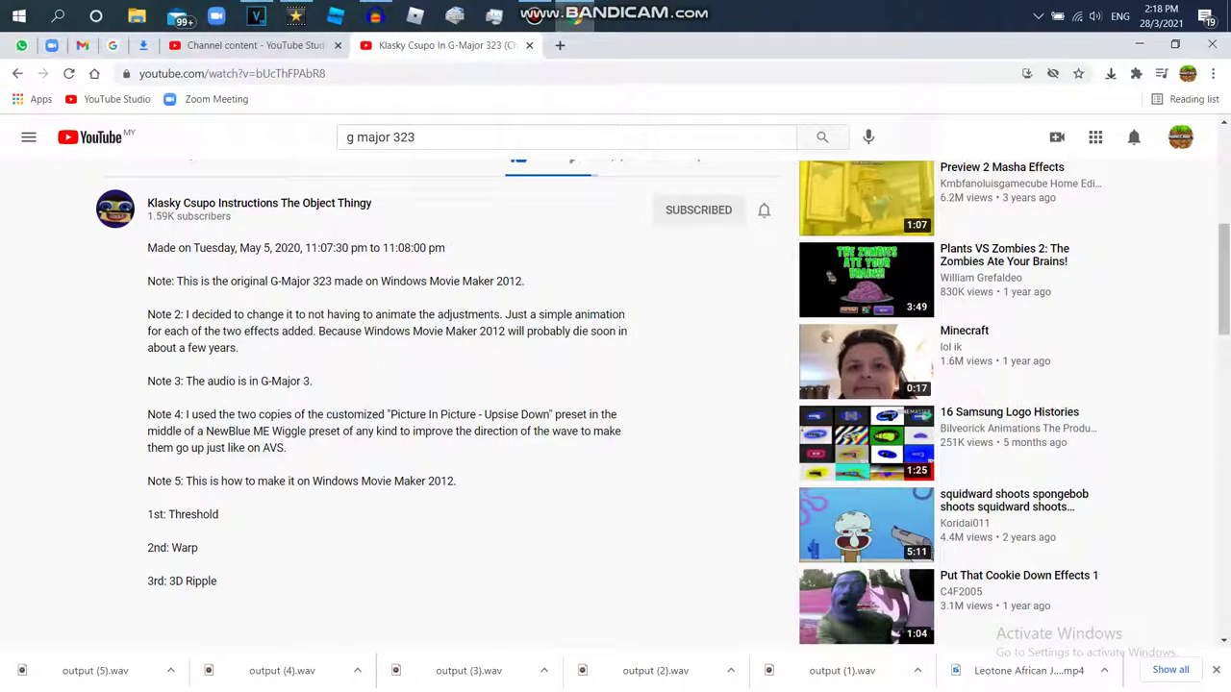
pyautogui.moveTo(1224, 279); pyautogui.dragTo(1224, 269)
pyautogui.click(296, 16)
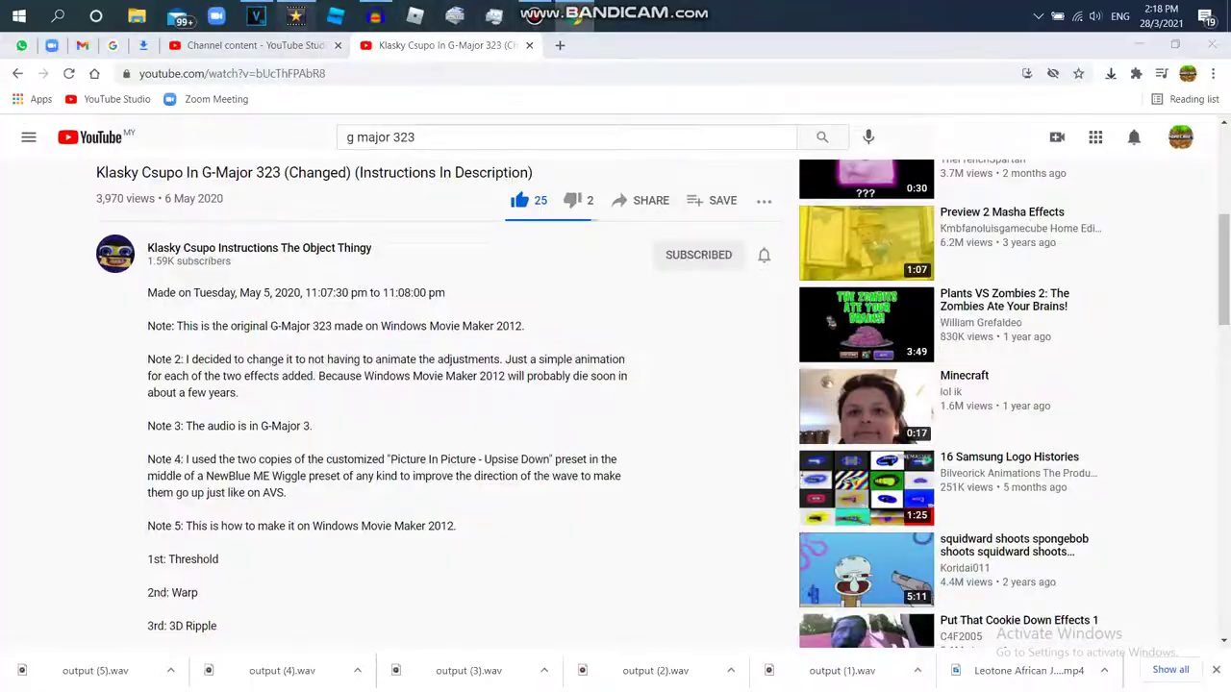
# - Add a Posterize effect to the logo clip and preview the sequence at about 2.5 s
pyautogui.click(226, 481)
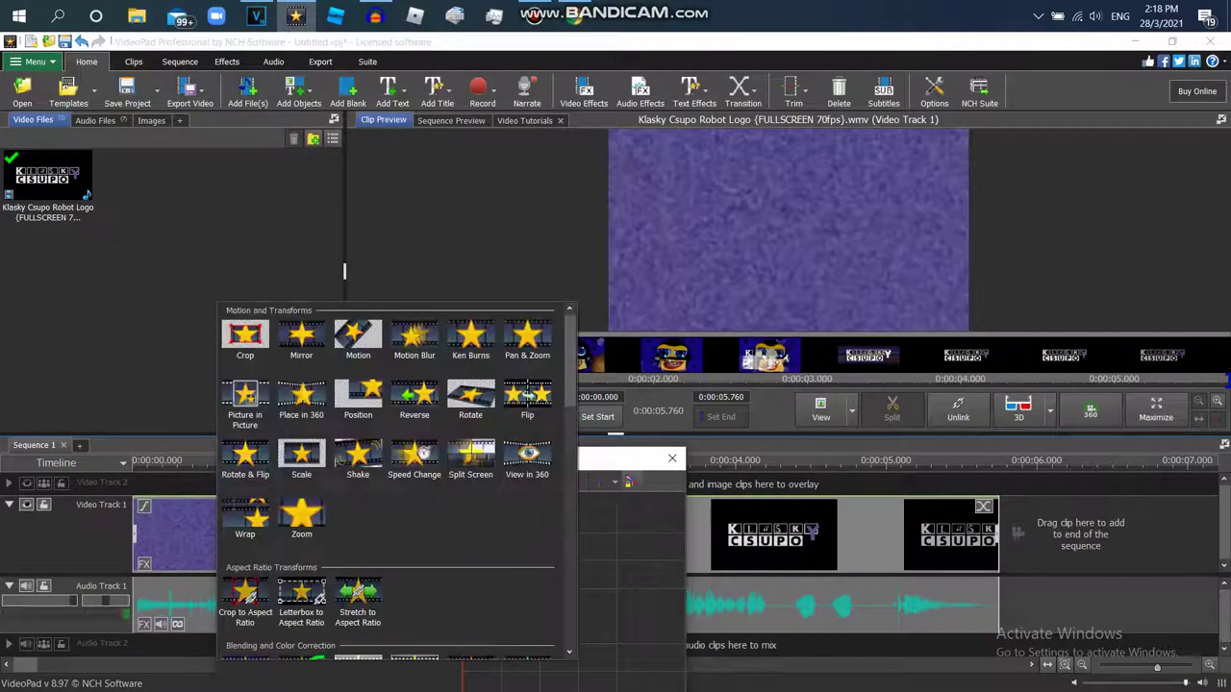
pyautogui.scroll(-3, 394, 481)
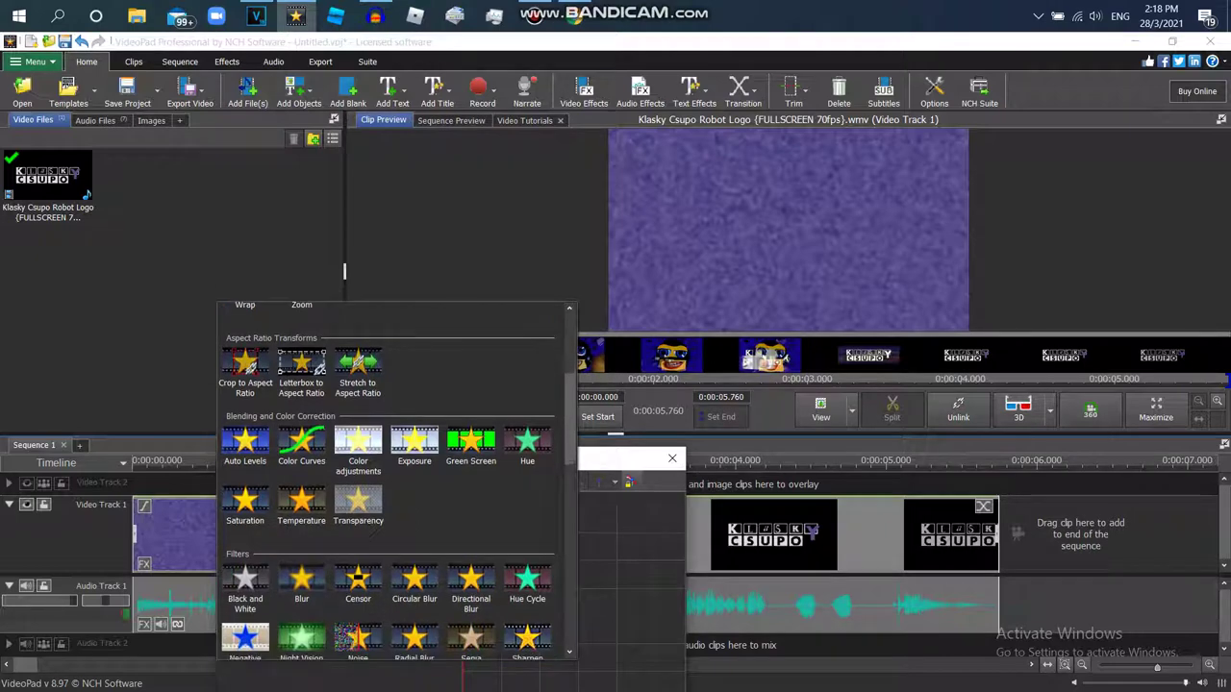
pyautogui.scroll(-1, 395, 481)
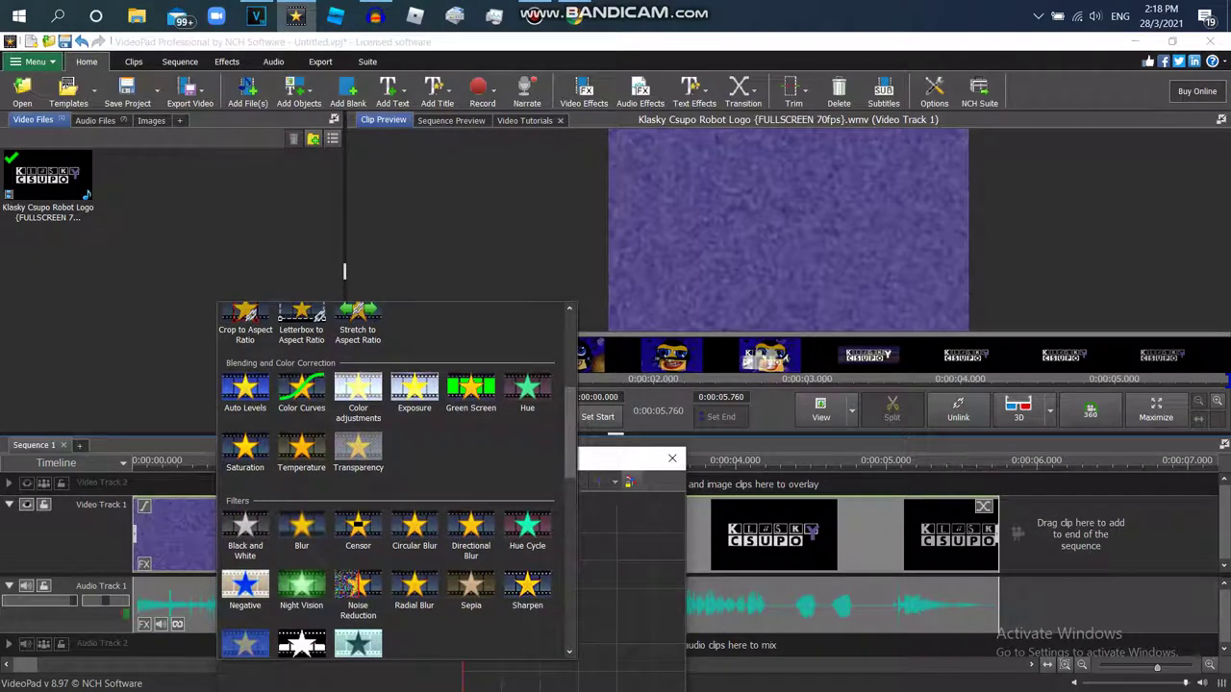
pyautogui.scroll(-2, 394, 481)
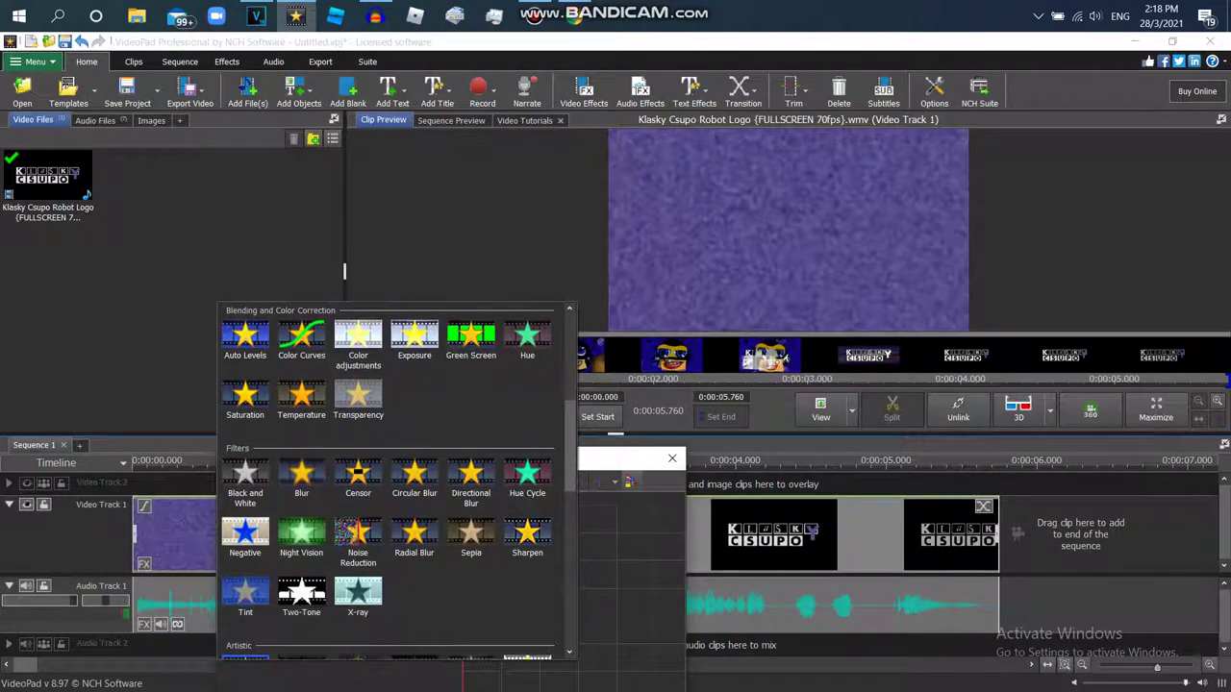
pyautogui.scroll(-2, 394, 481)
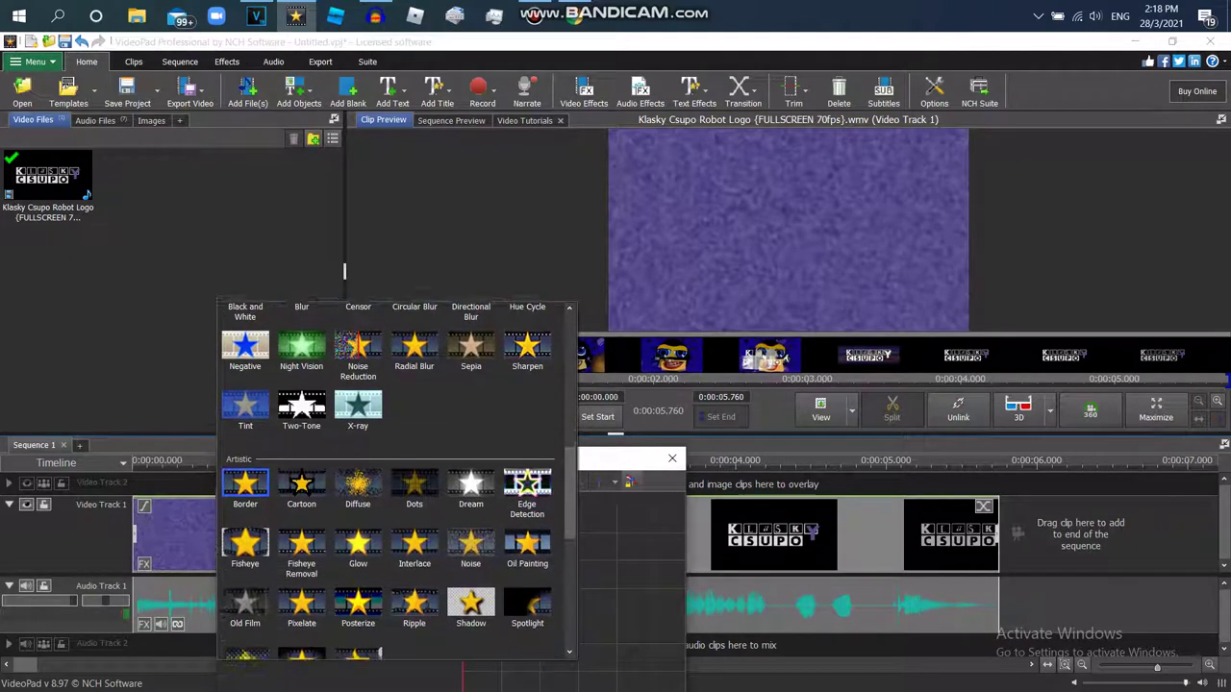
pyautogui.scroll(-1, 394, 481)
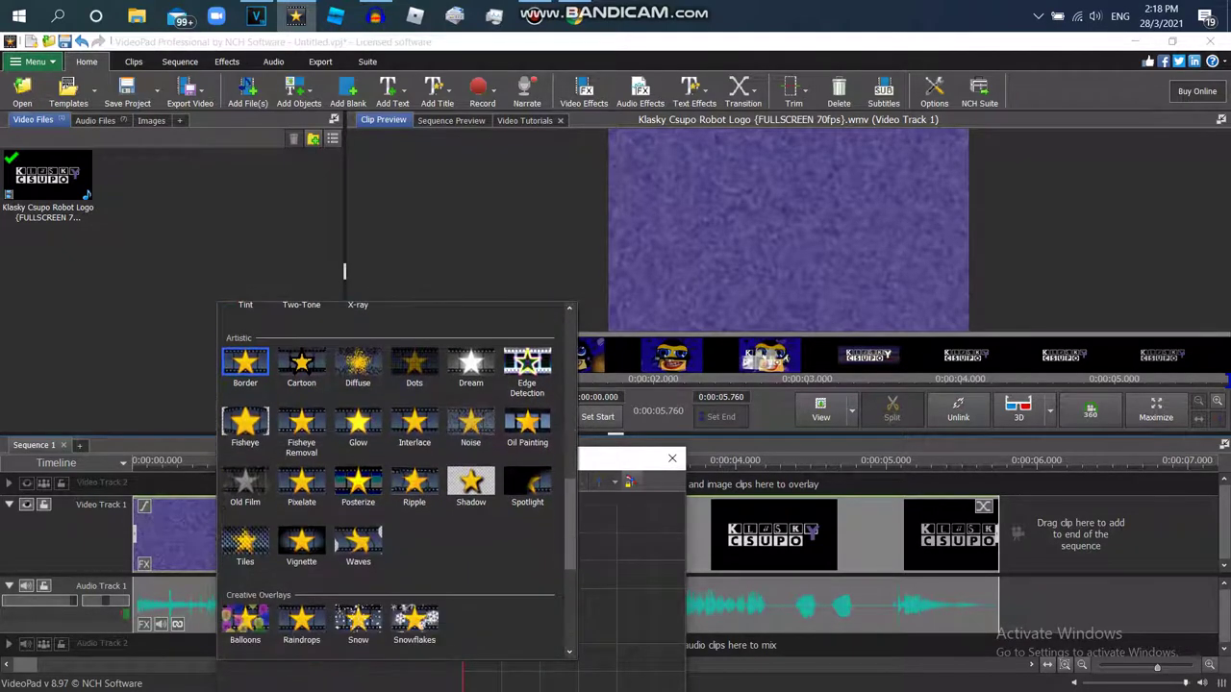
pyautogui.click(357, 486)
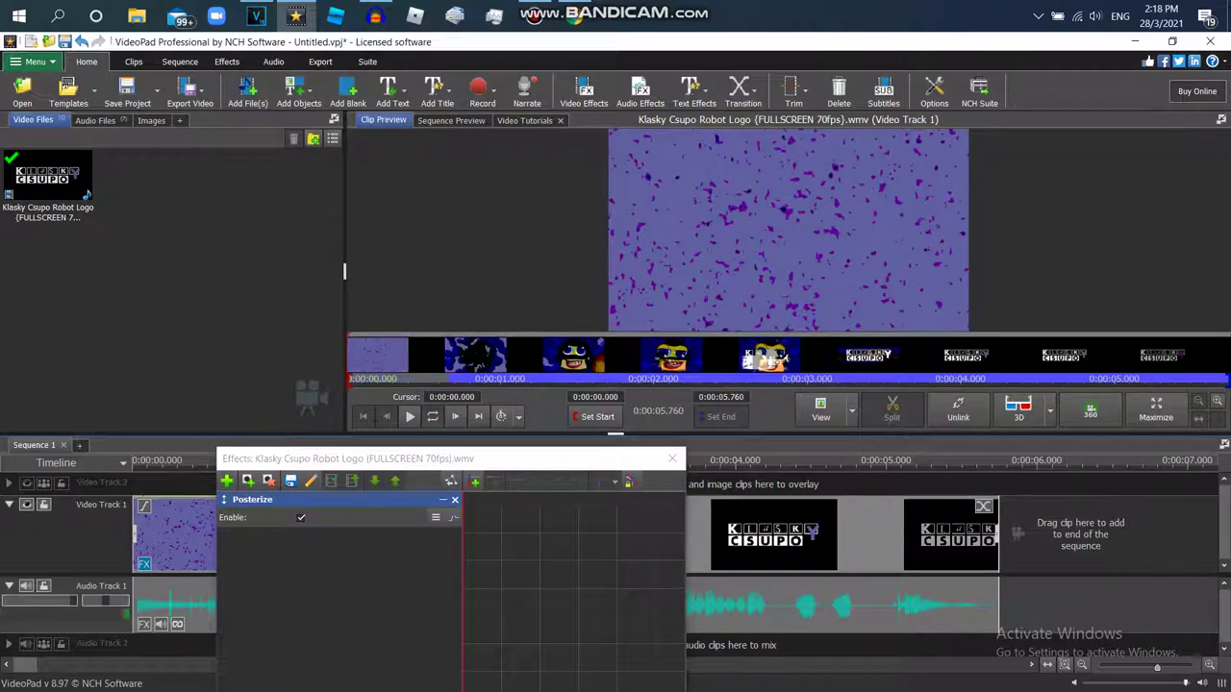
pyautogui.click(711, 461)
pyautogui.moveTo(713, 462); pyautogui.dragTo(511, 462)
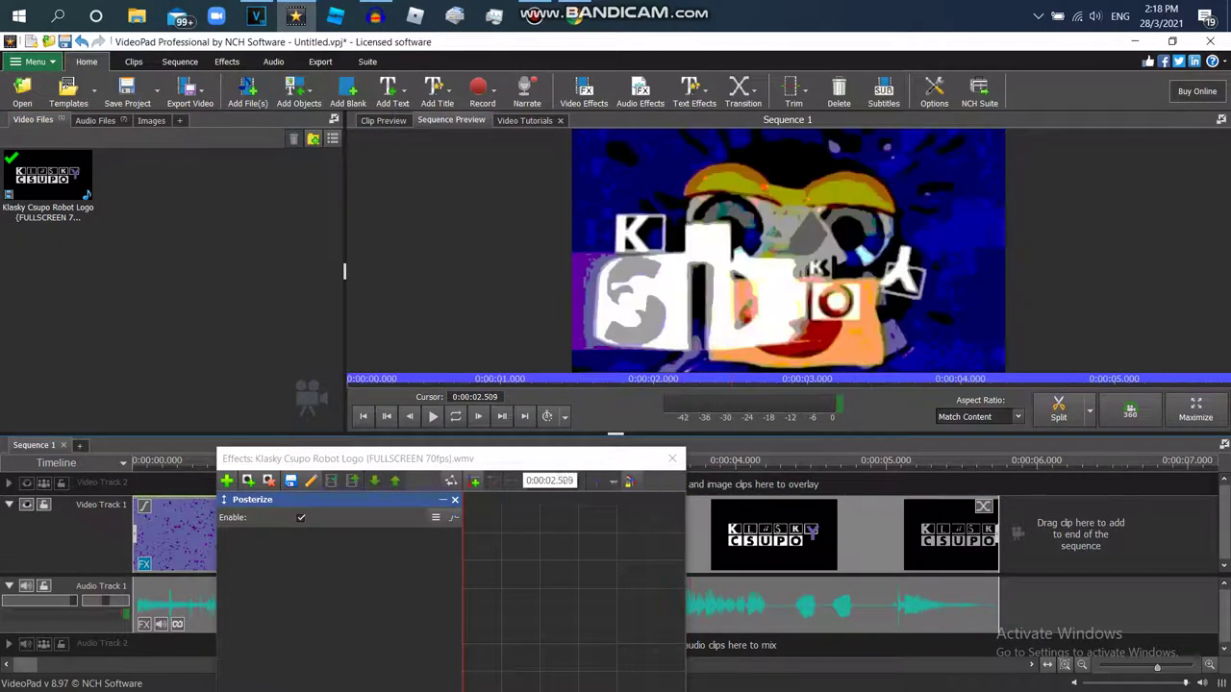
# - Add a second Posterize effect to the logo clip and scrub the sequence to preview it
pyautogui.click(227, 481)
pyautogui.scroll(-10, 298, 488)
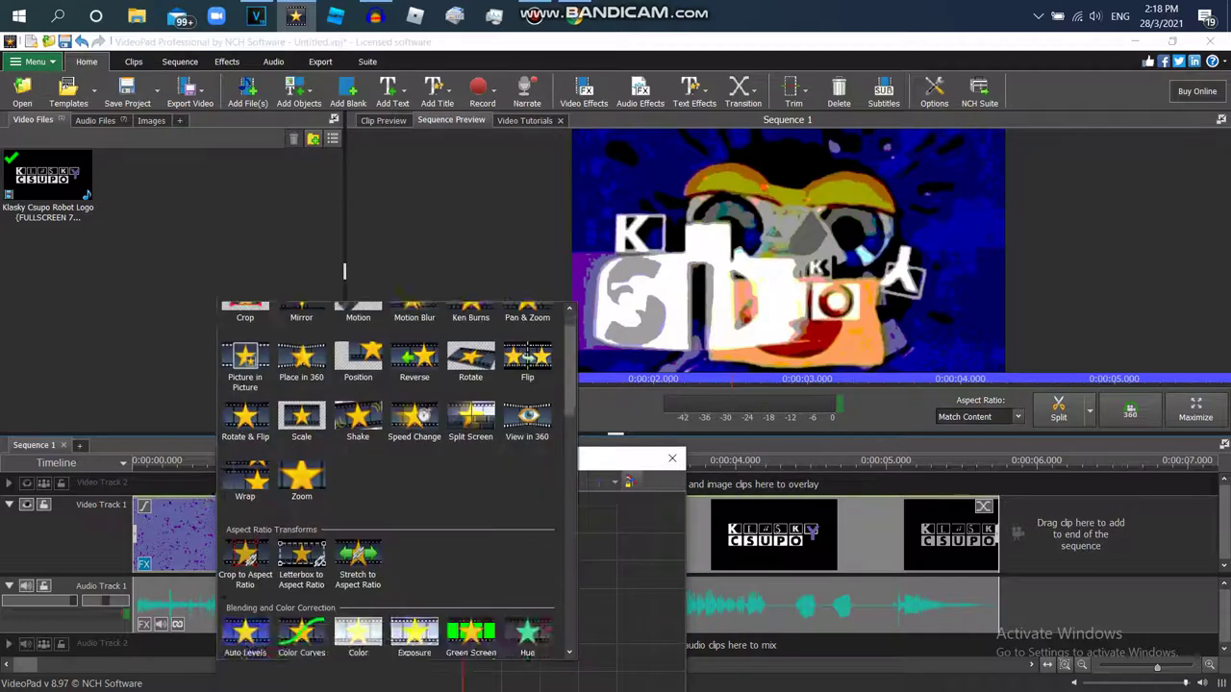
pyautogui.scroll(-1, 394, 481)
pyautogui.click(357, 486)
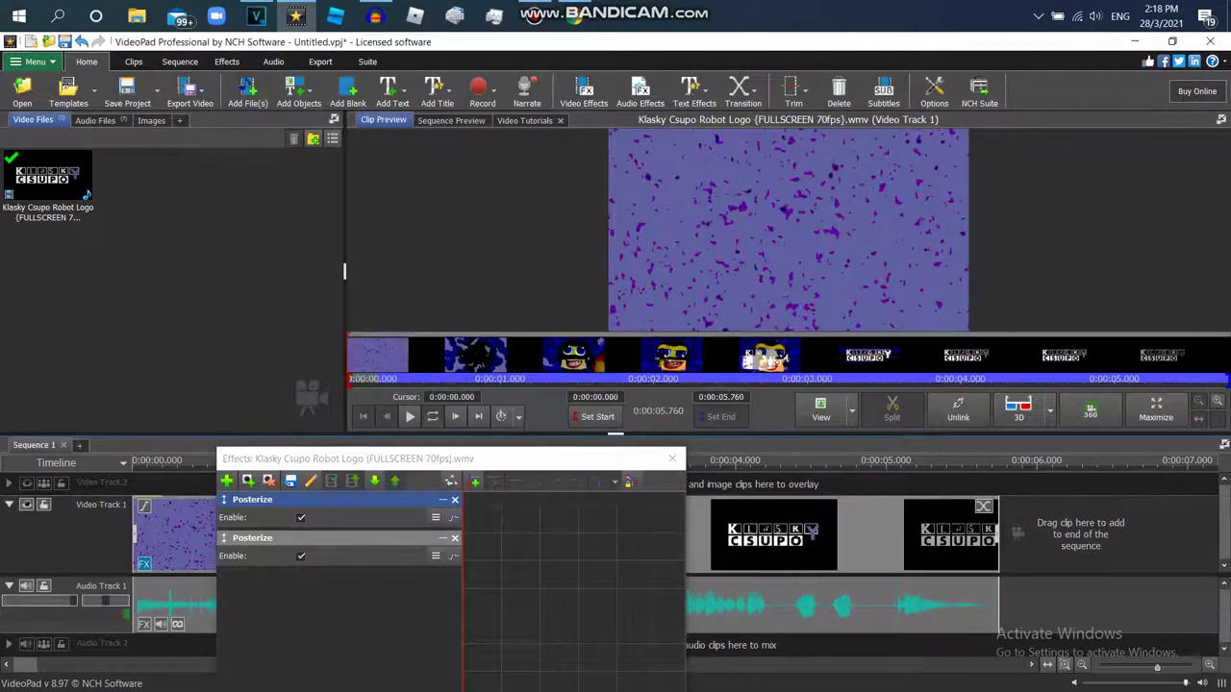
pyautogui.click(707, 461)
pyautogui.moveTo(707, 462); pyautogui.dragTo(535, 461)
# - Add a Color adjustments effect to the clip and move it below both Posterize effects
pyautogui.click(226, 480)
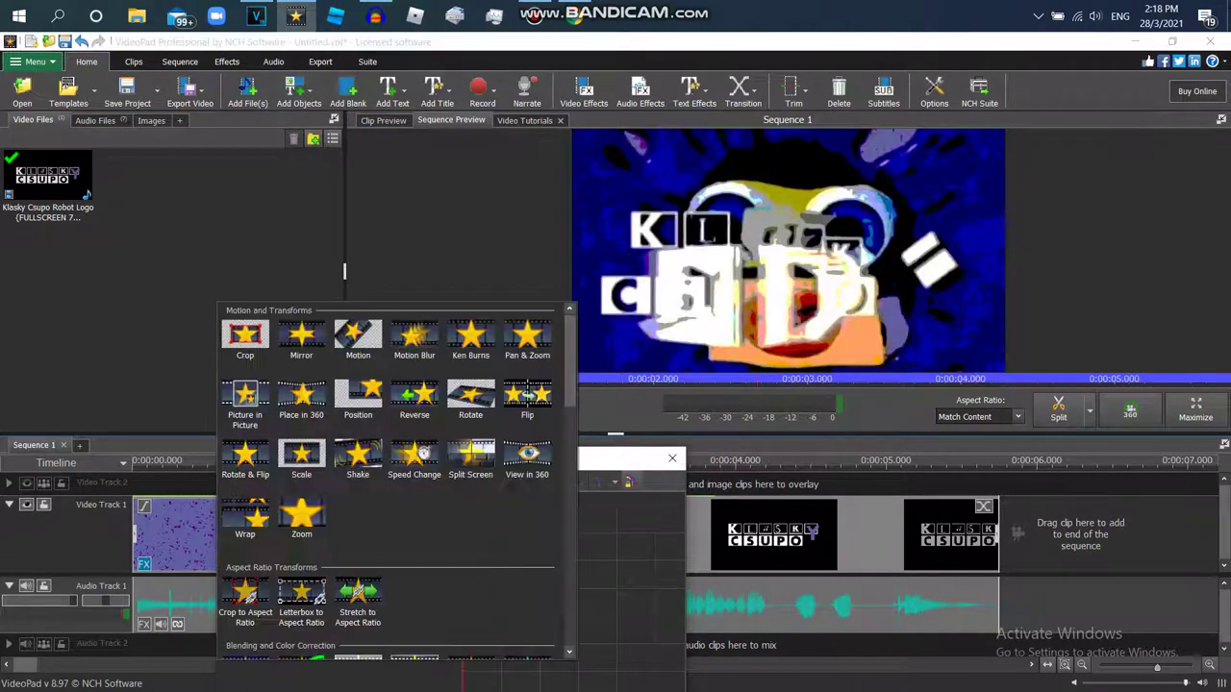
pyautogui.scroll(-4, 358, 596)
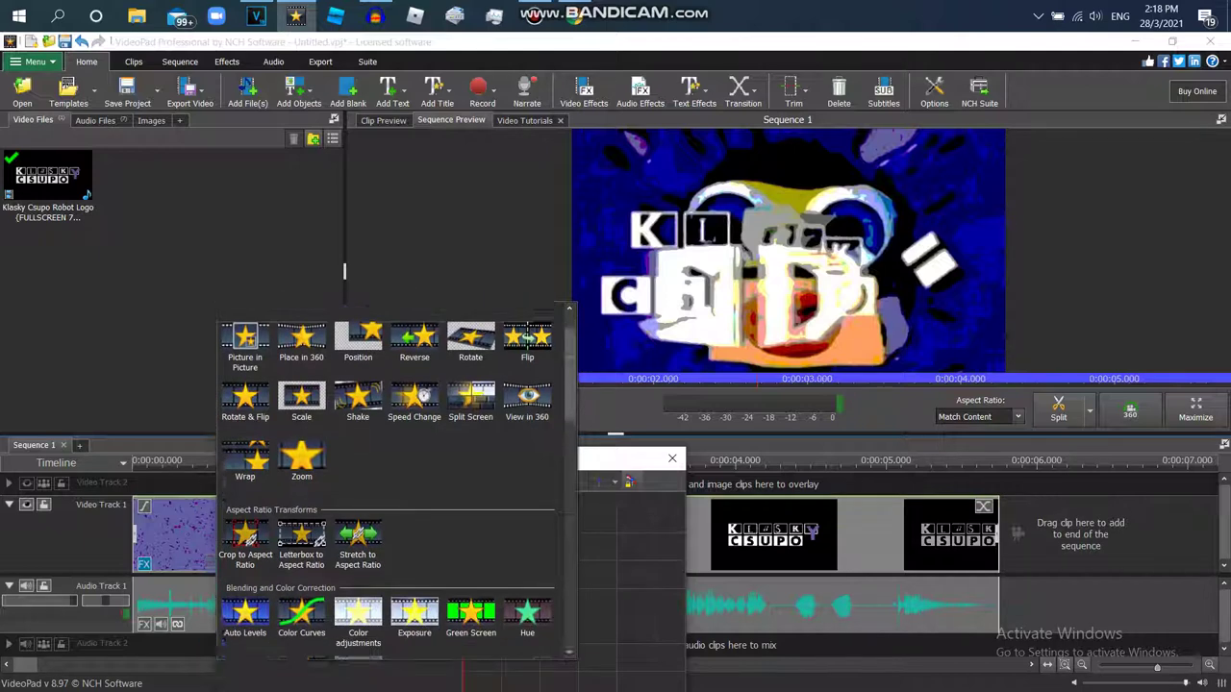
pyautogui.click(358, 598)
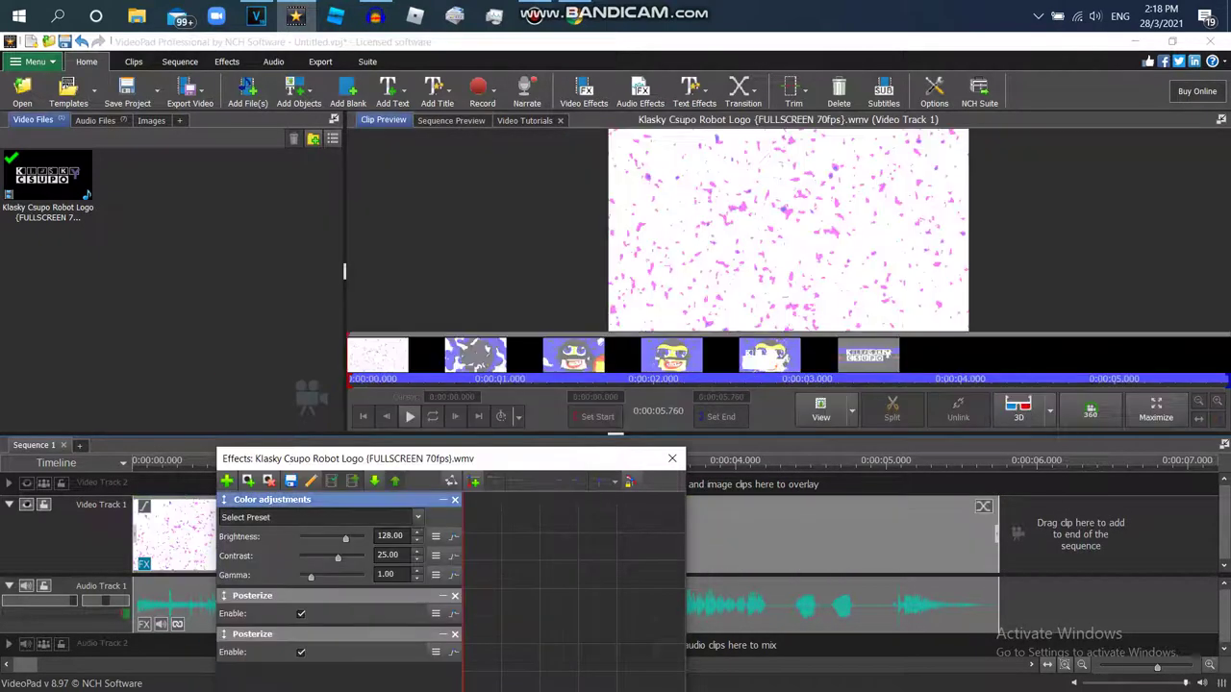
pyautogui.doubleClick(374, 480)
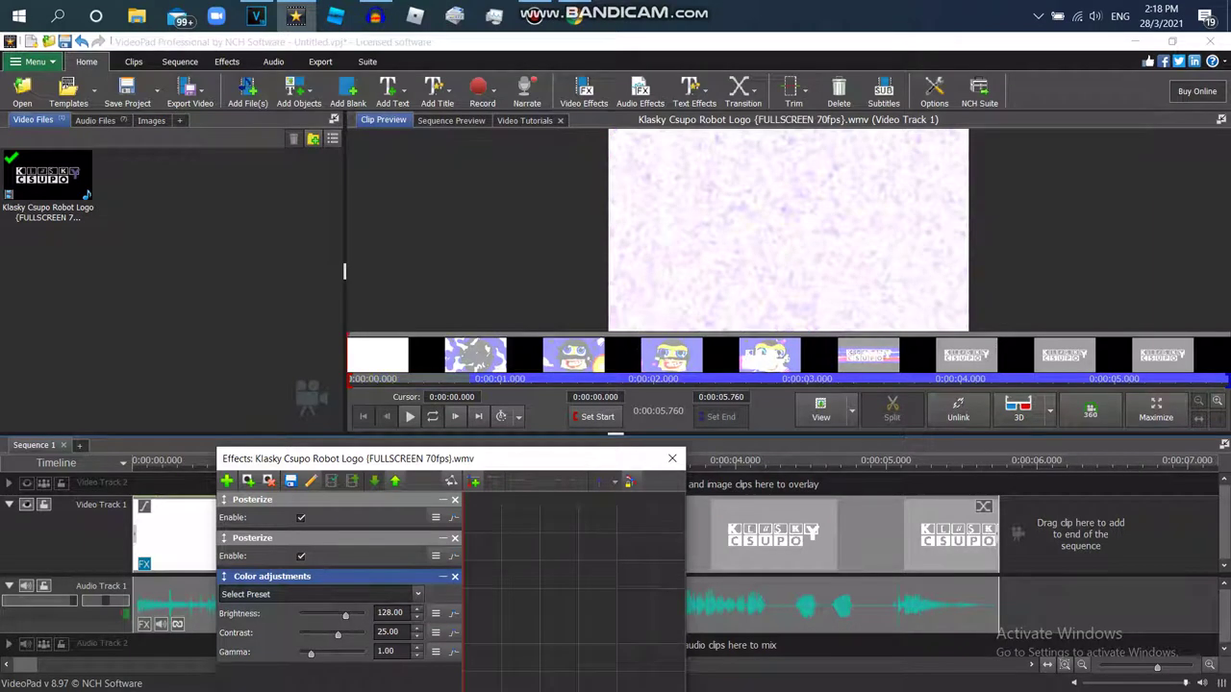
# - Set the brightness of the Color adjustments effect to -50
pyautogui.moveTo(345, 615); pyautogui.dragTo(326, 615)
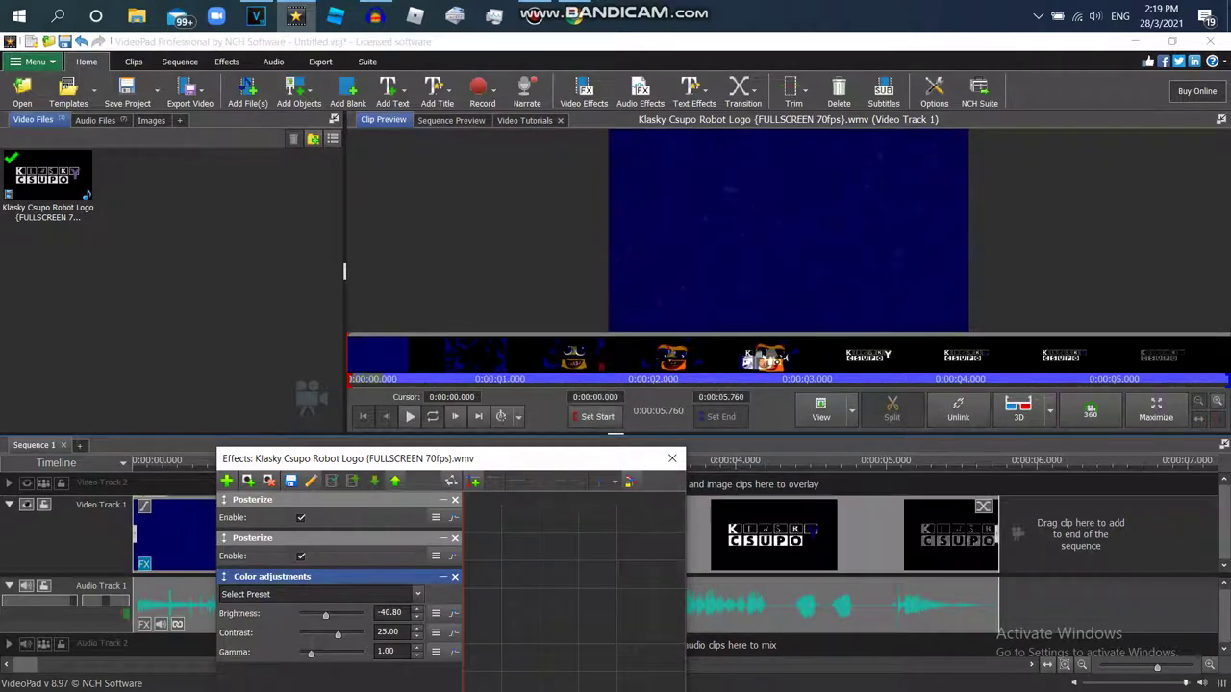
pyautogui.moveTo(324, 616); pyautogui.dragTo(323, 616)
pyautogui.moveTo(403, 612); pyautogui.dragTo(382, 613)
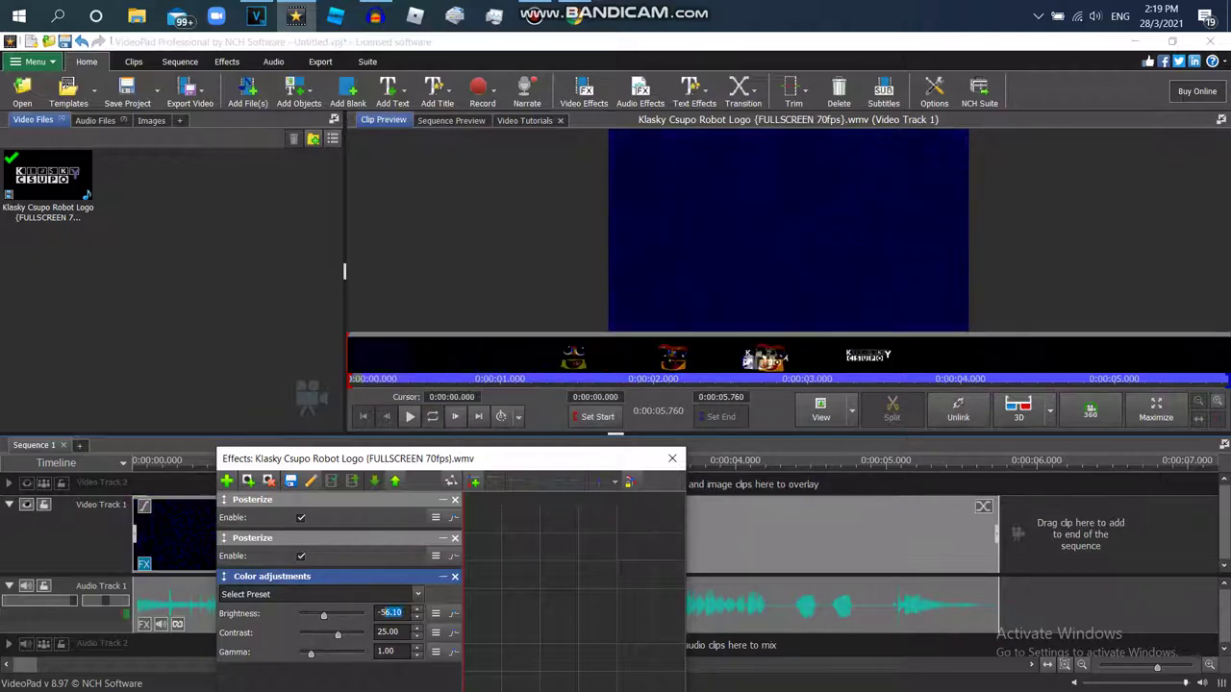
pyautogui.write('55')
pyautogui.press('Tab')
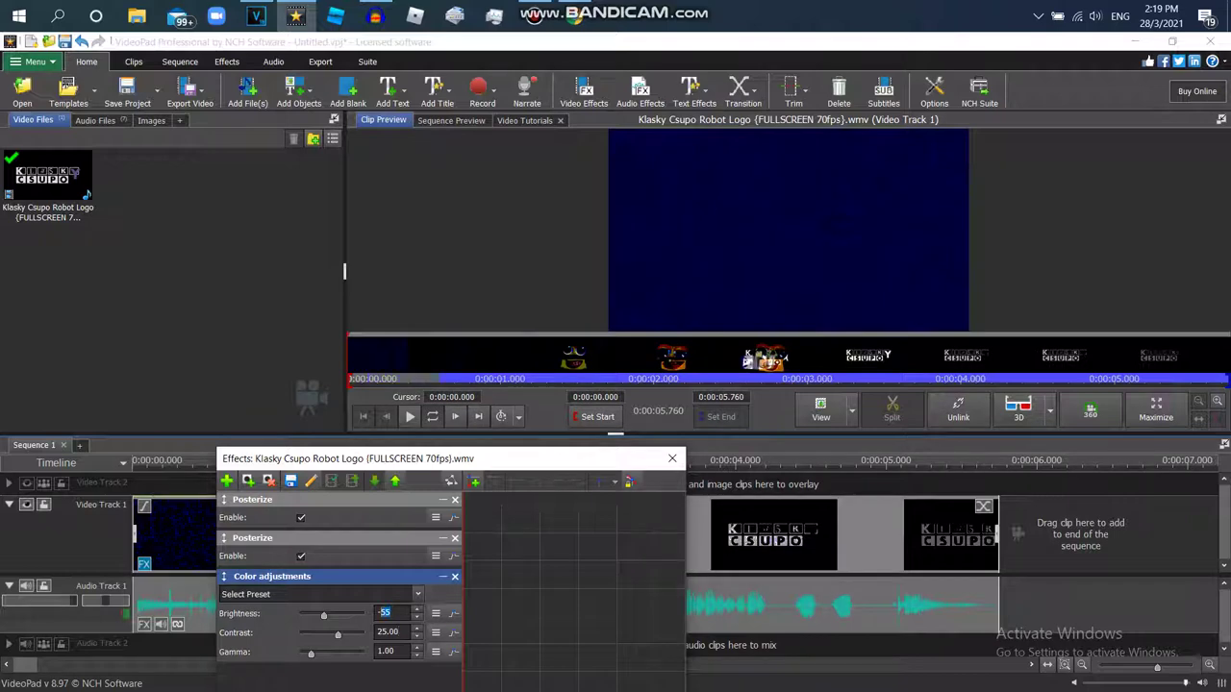
pyautogui.write('0')
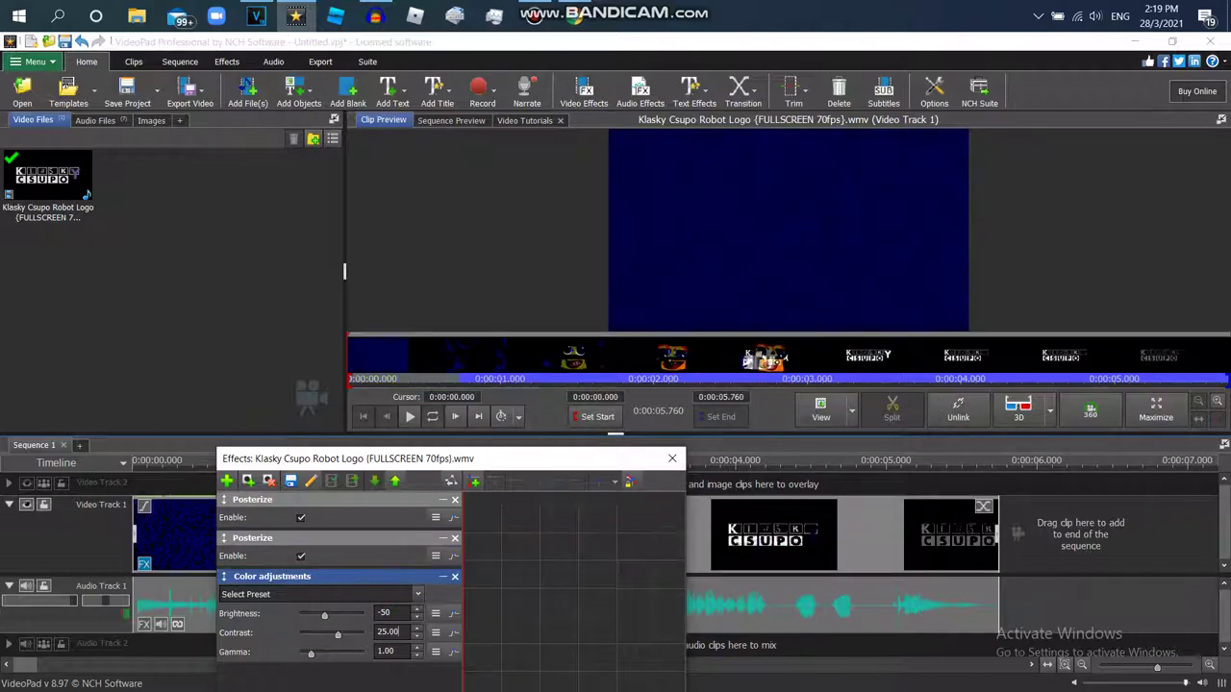
# - Preview the sequence at about 2.1 s and set the Color adjustments brightness to -45
pyautogui.moveTo(346, 459); pyautogui.dragTo(365, 516)
pyautogui.click(428, 460)
pyautogui.moveTo(429, 461); pyautogui.dragTo(452, 461)
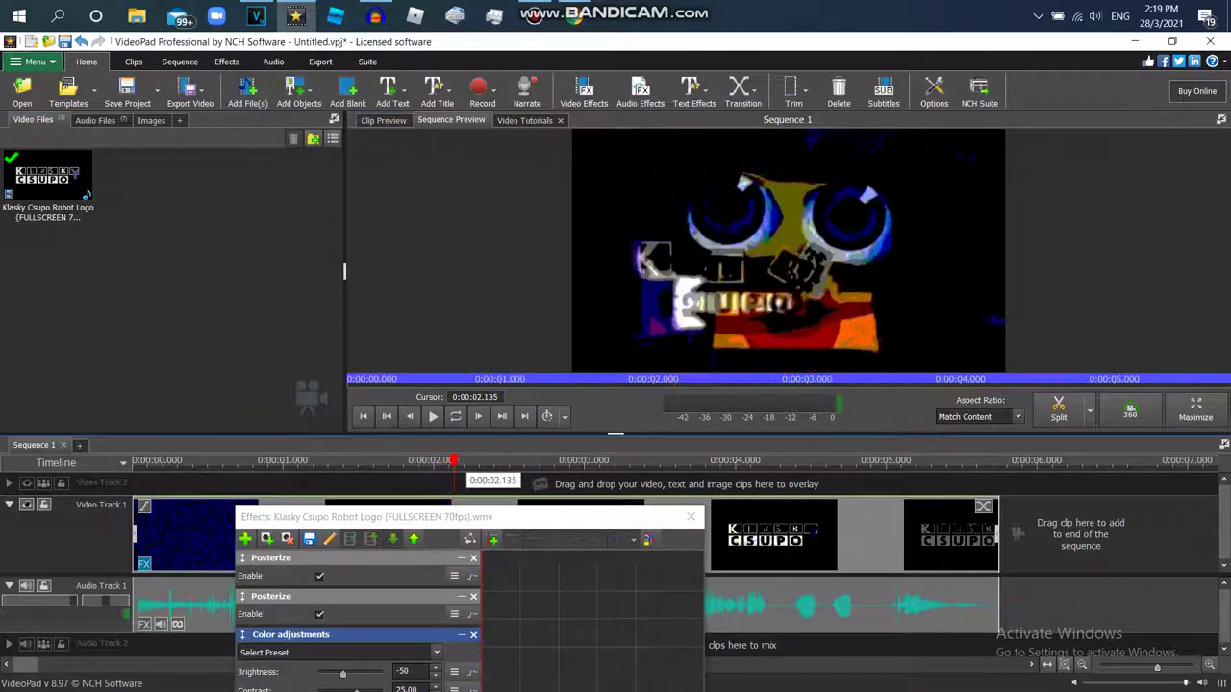
pyautogui.moveTo(432, 516); pyautogui.dragTo(415, 419)
pyautogui.click(391, 574)
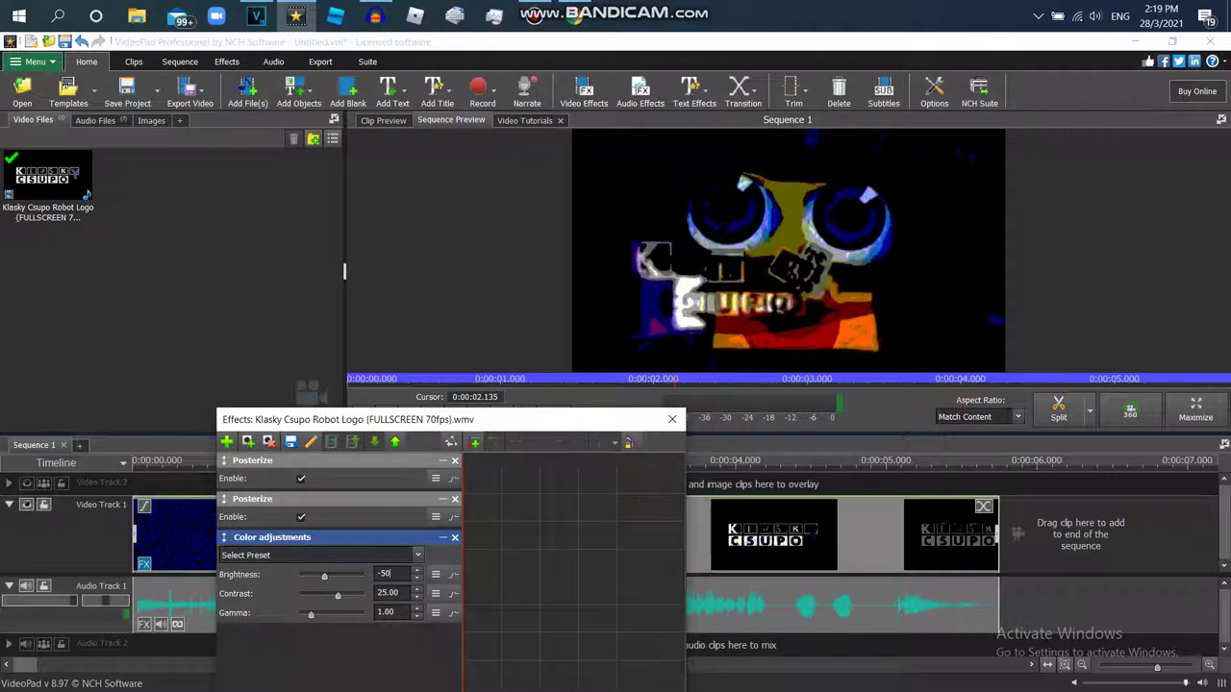
pyautogui.write('5')
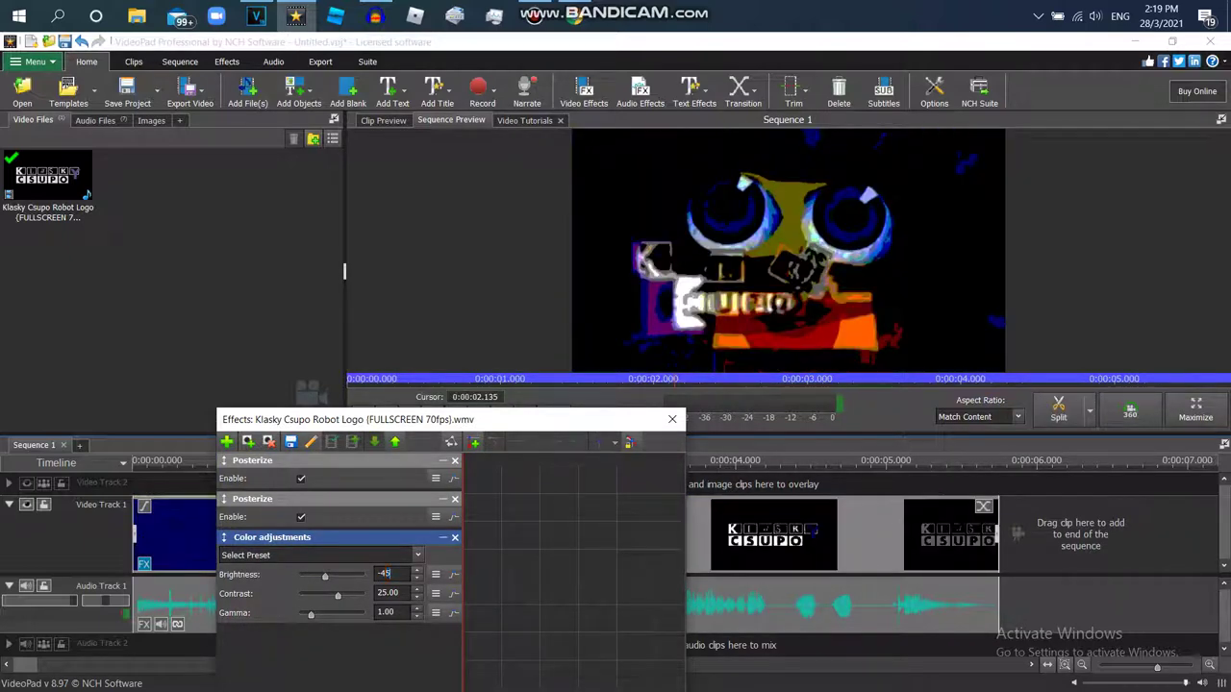
# - Add a Waves effect to the clip and reposition the effects window so all its parameters are visible
pyautogui.click(225, 441)
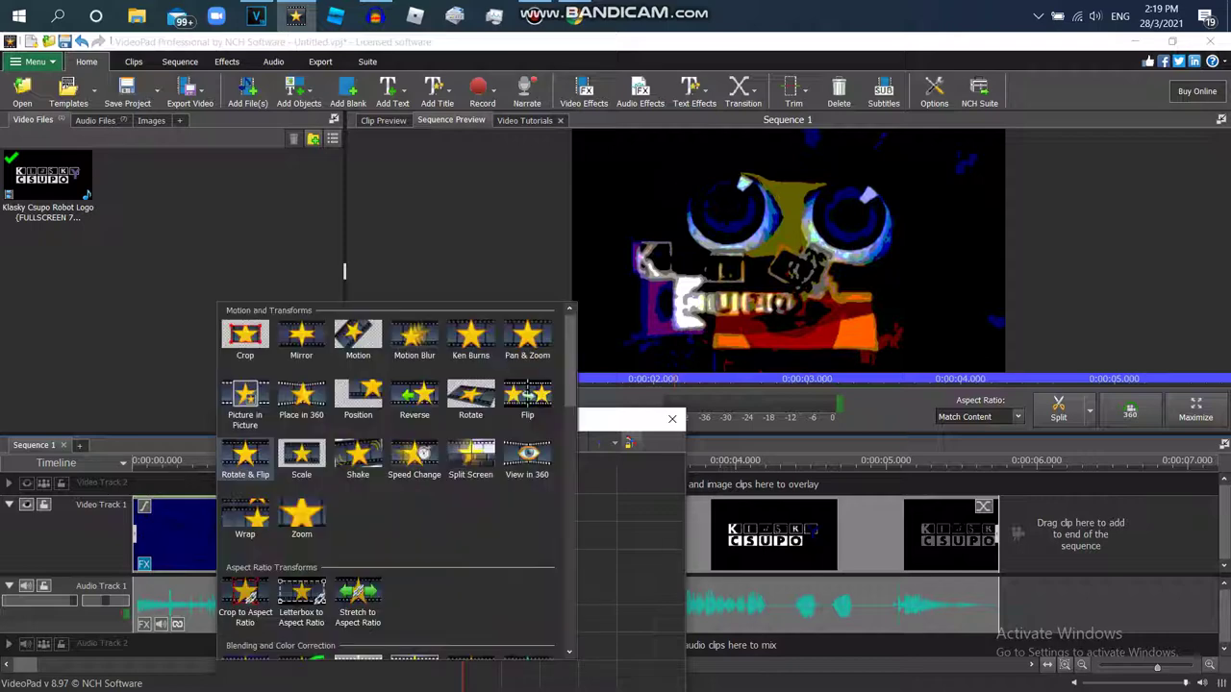
pyautogui.scroll(-10, 245, 409)
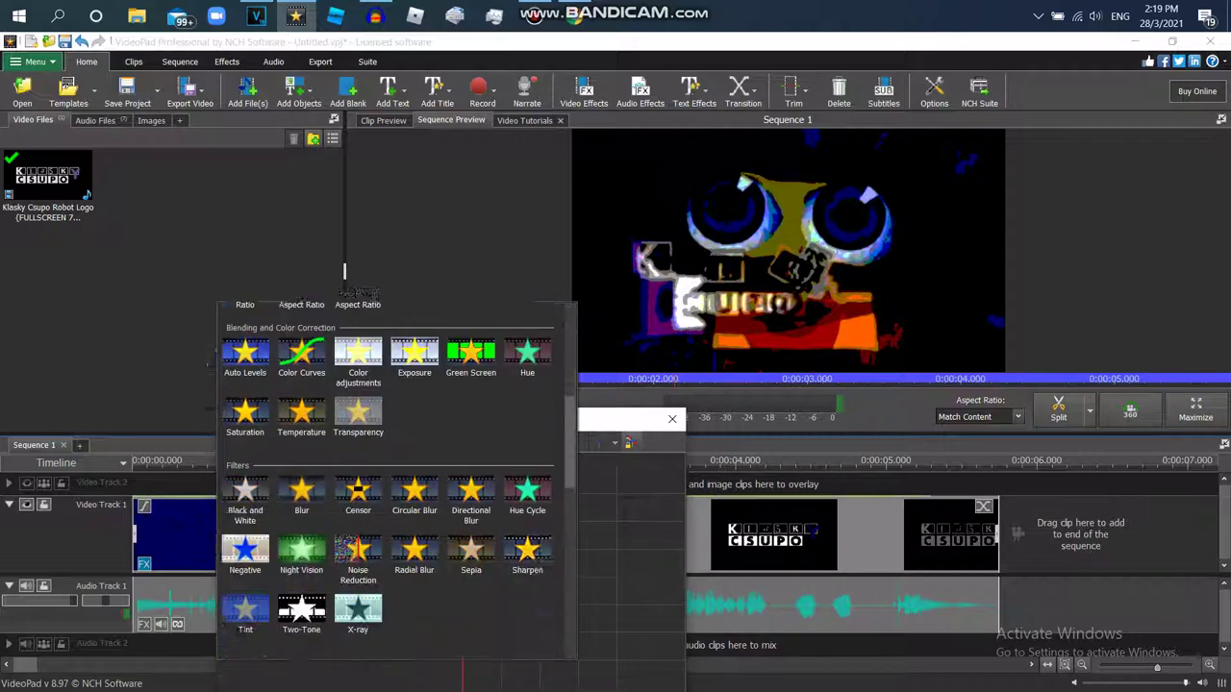
pyautogui.click(357, 519)
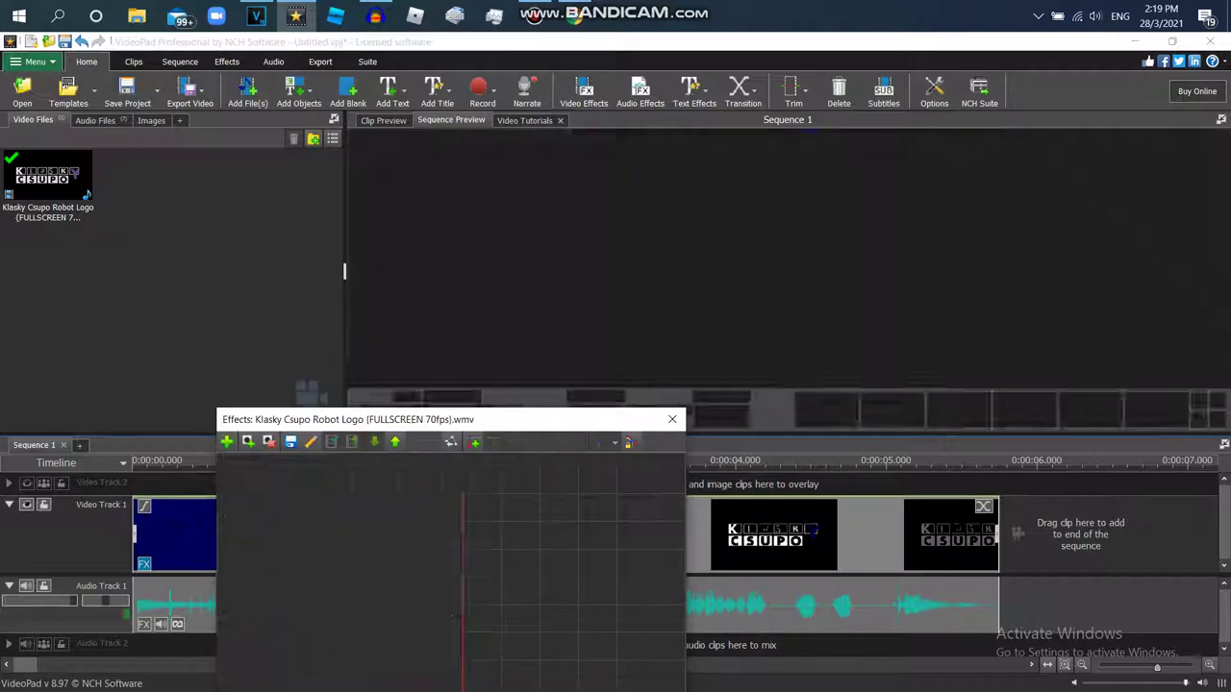
pyautogui.moveTo(442, 419); pyautogui.dragTo(298, 257)
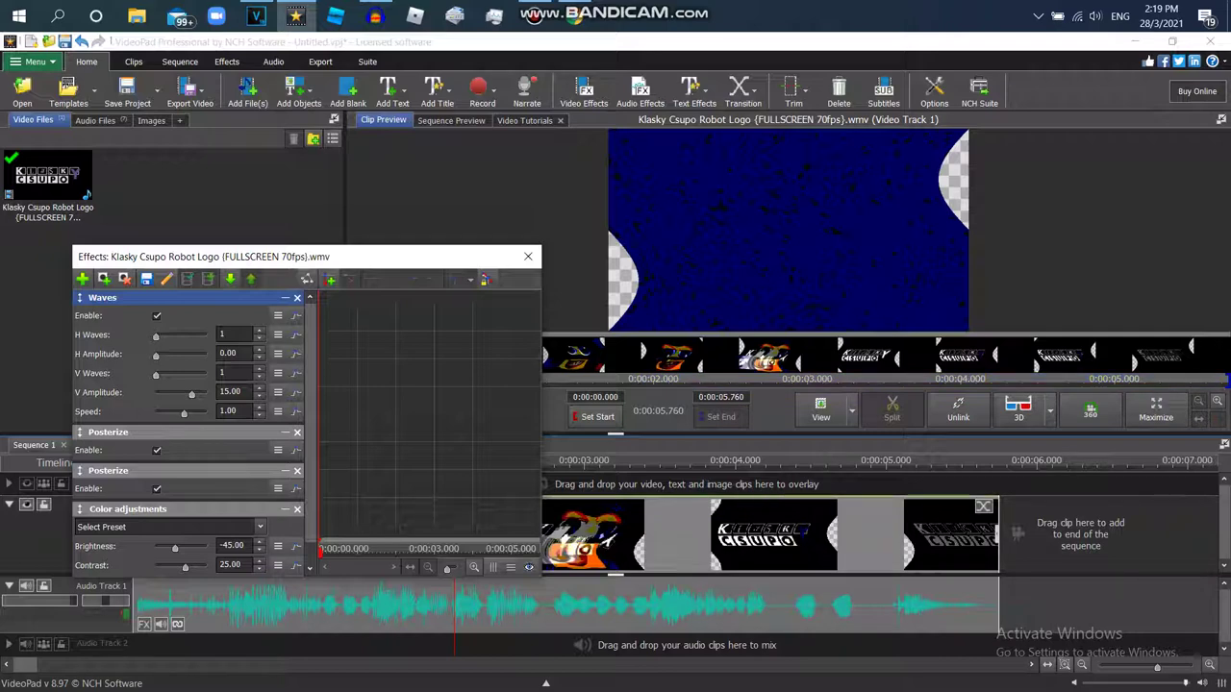
# - Set the V Amplitude of the Waves effect to 5.00 and show that parameter's animation line
pyautogui.press('BackSpace')
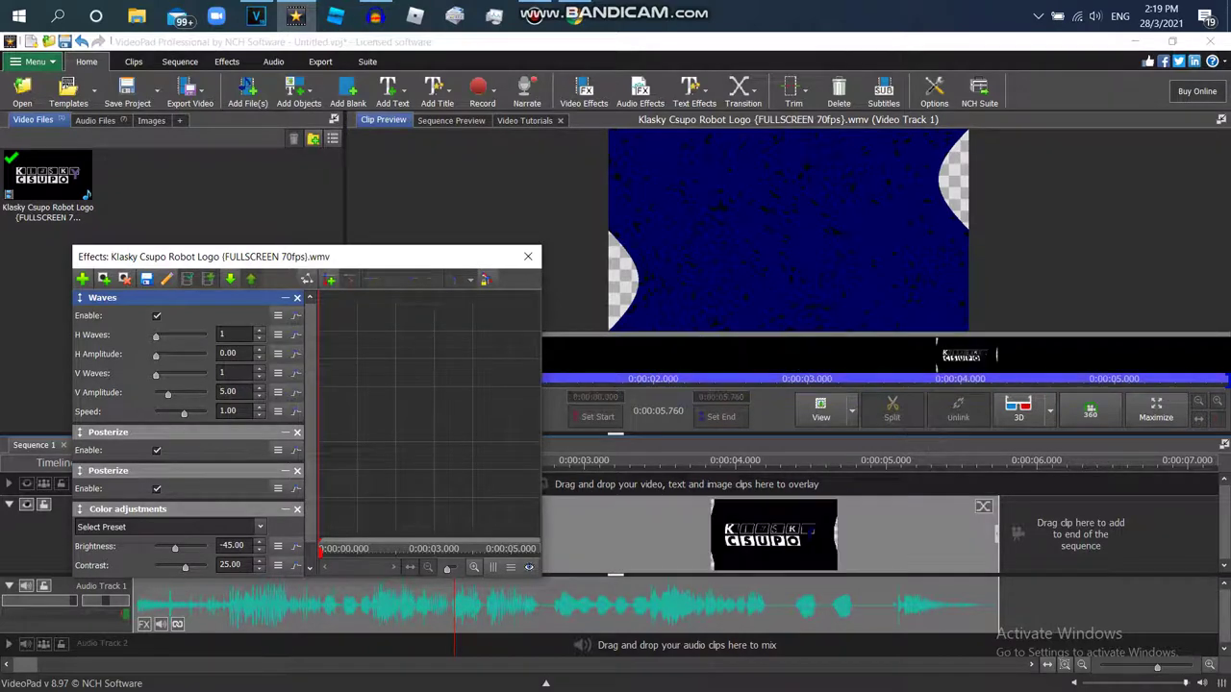
pyautogui.click(237, 410)
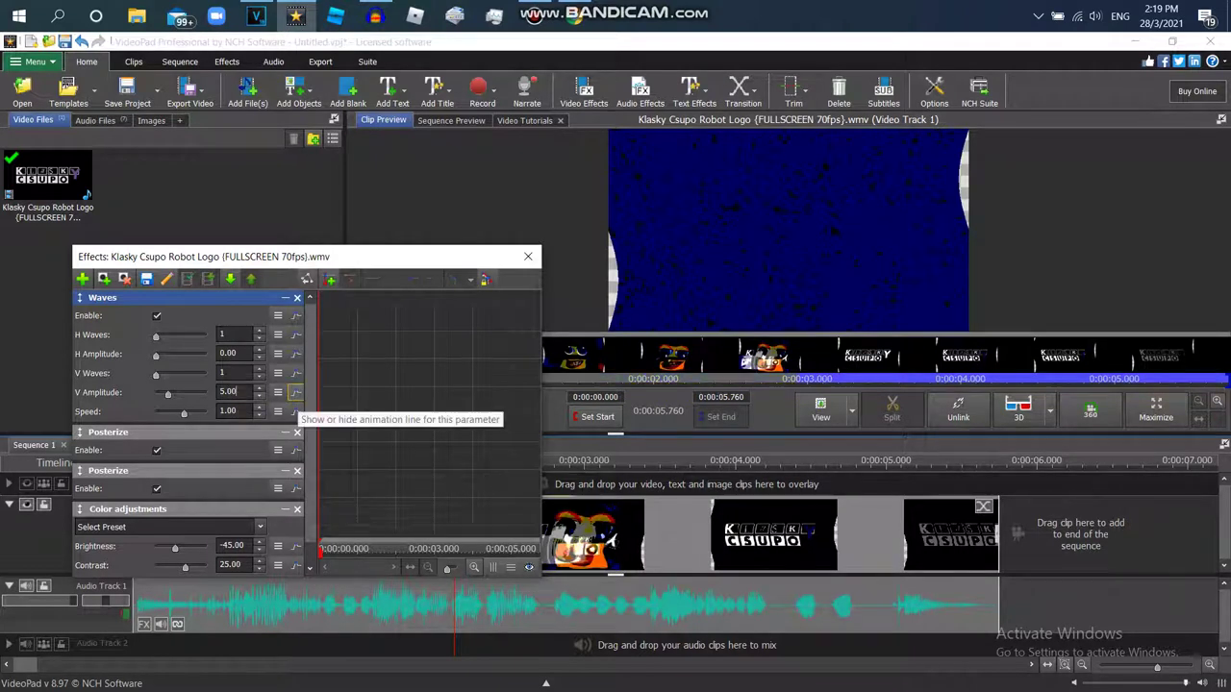
pyautogui.click(237, 392)
pyautogui.click(295, 392)
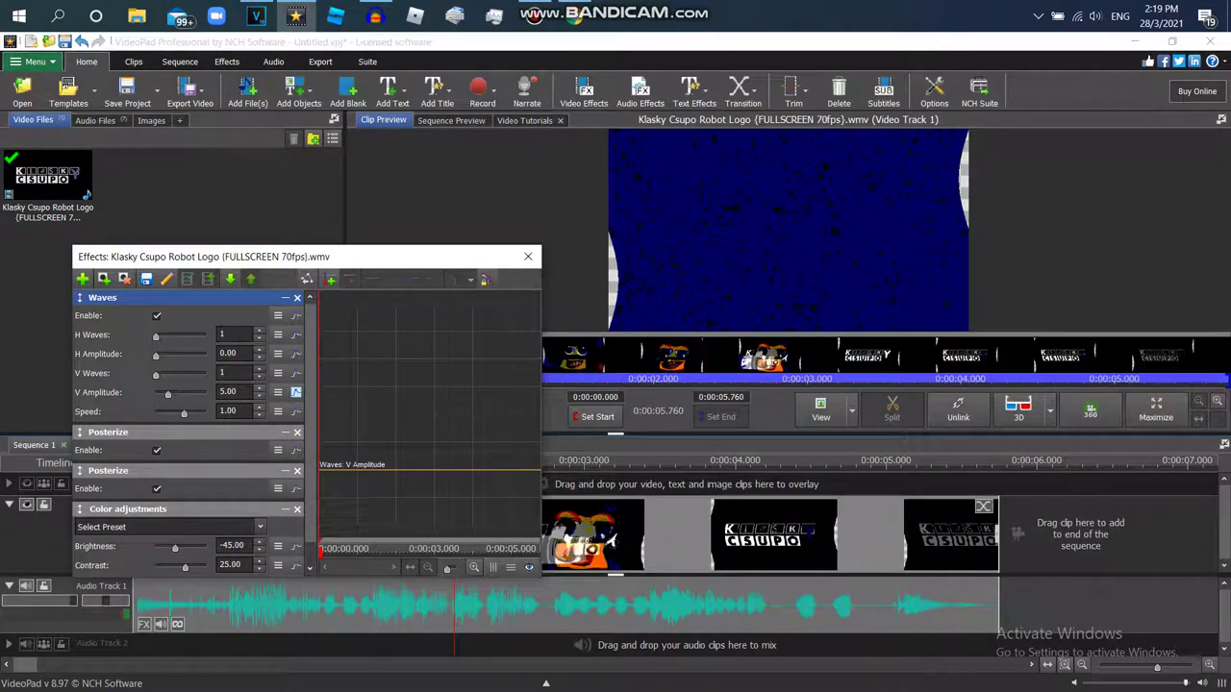
# - Keyframe the Waves V Amplitude from 0 at the clip start to 5.00 at 3 s and back to 0 at the end, then preview
pyautogui.click(434, 470)
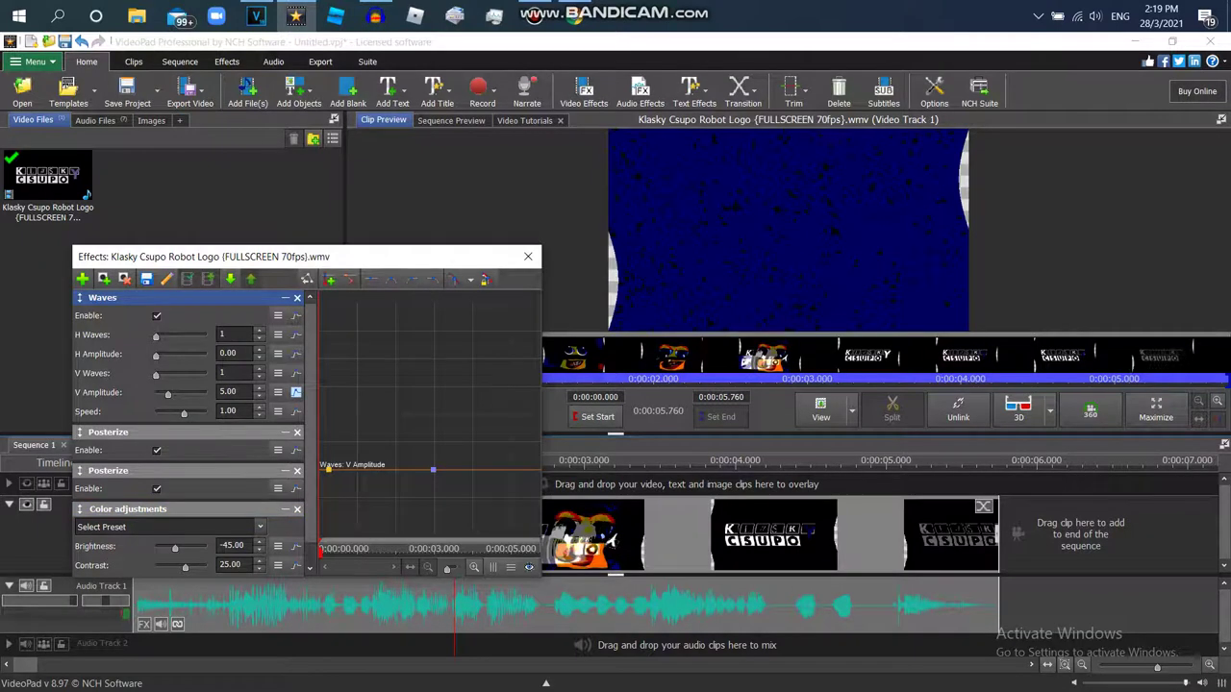
pyautogui.moveTo(328, 469); pyautogui.dragTo(321, 524)
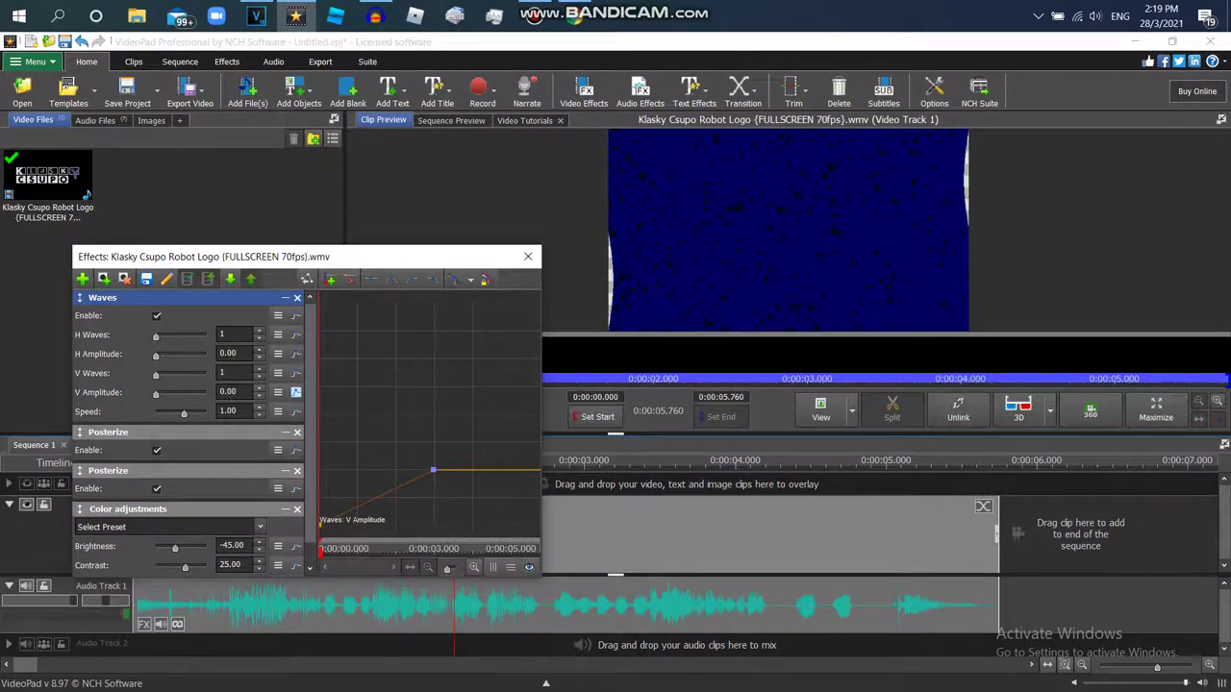
pyautogui.moveTo(465, 470); pyautogui.dragTo(538, 524)
pyautogui.moveTo(549, 364); pyautogui.dragTo(567, 363)
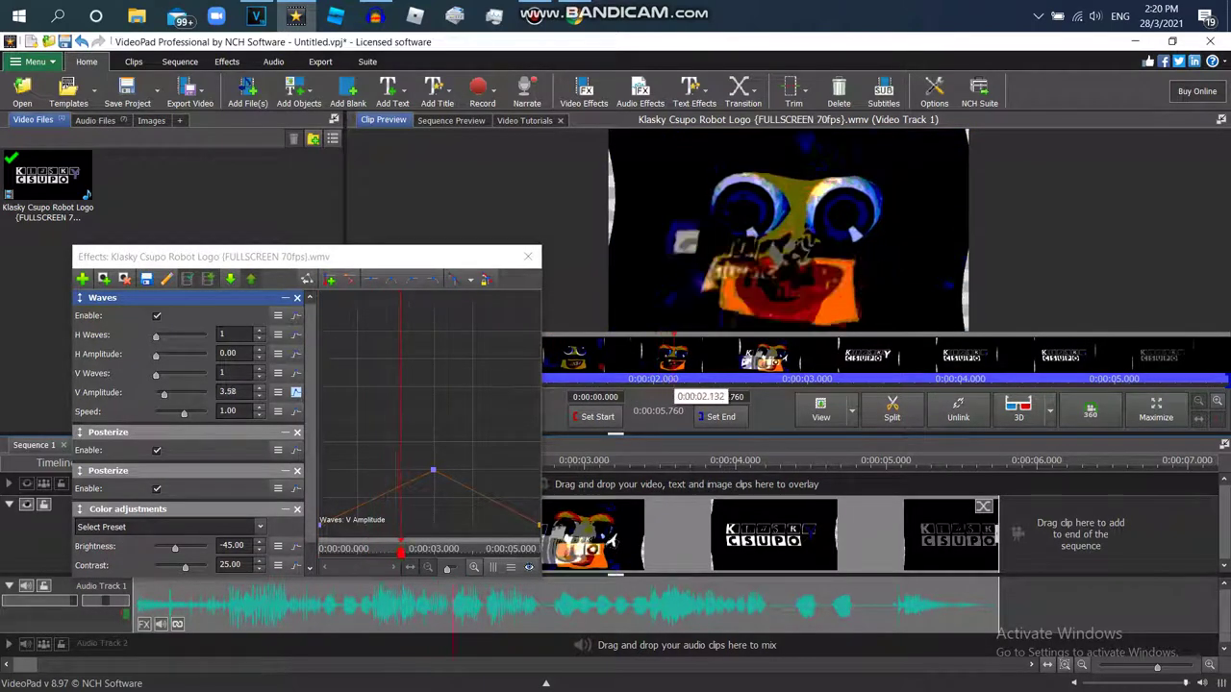
pyautogui.moveTo(852, 363); pyautogui.dragTo(825, 363)
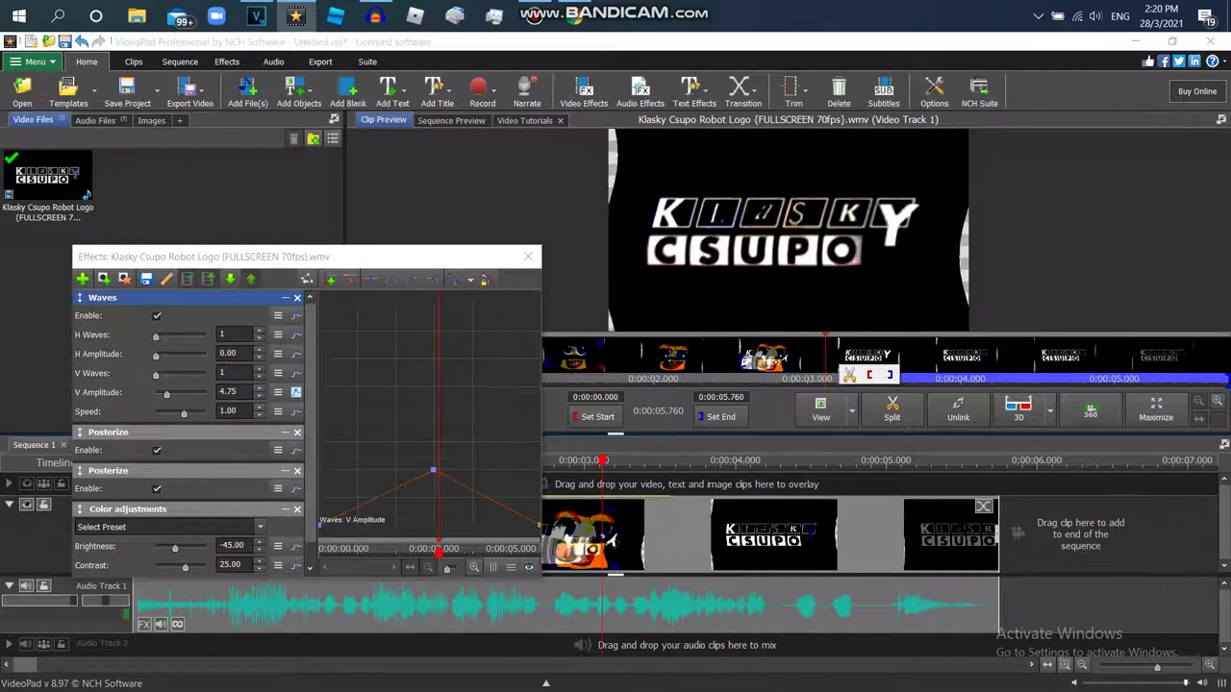
pyautogui.moveTo(422, 476)
pyautogui.mouseDown()
pyautogui.moveTo(417, 491)
pyautogui.moveTo(429, 471)
pyautogui.mouseUp()
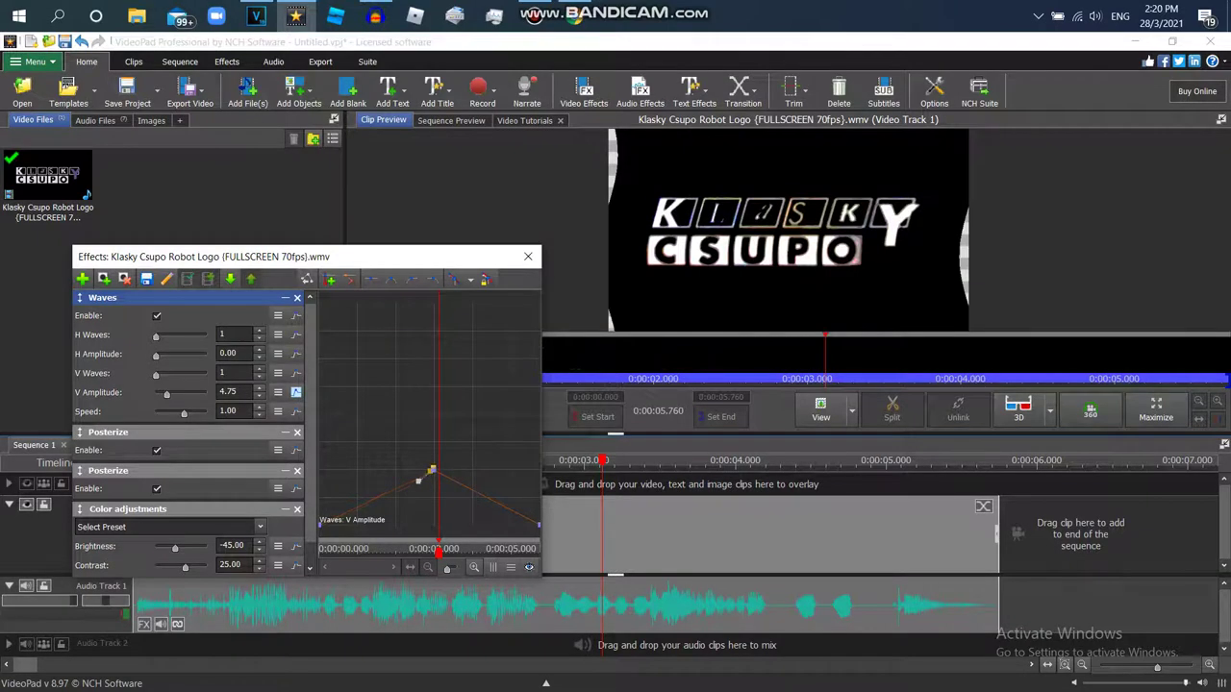
pyautogui.moveTo(432, 469); pyautogui.dragTo(430, 450)
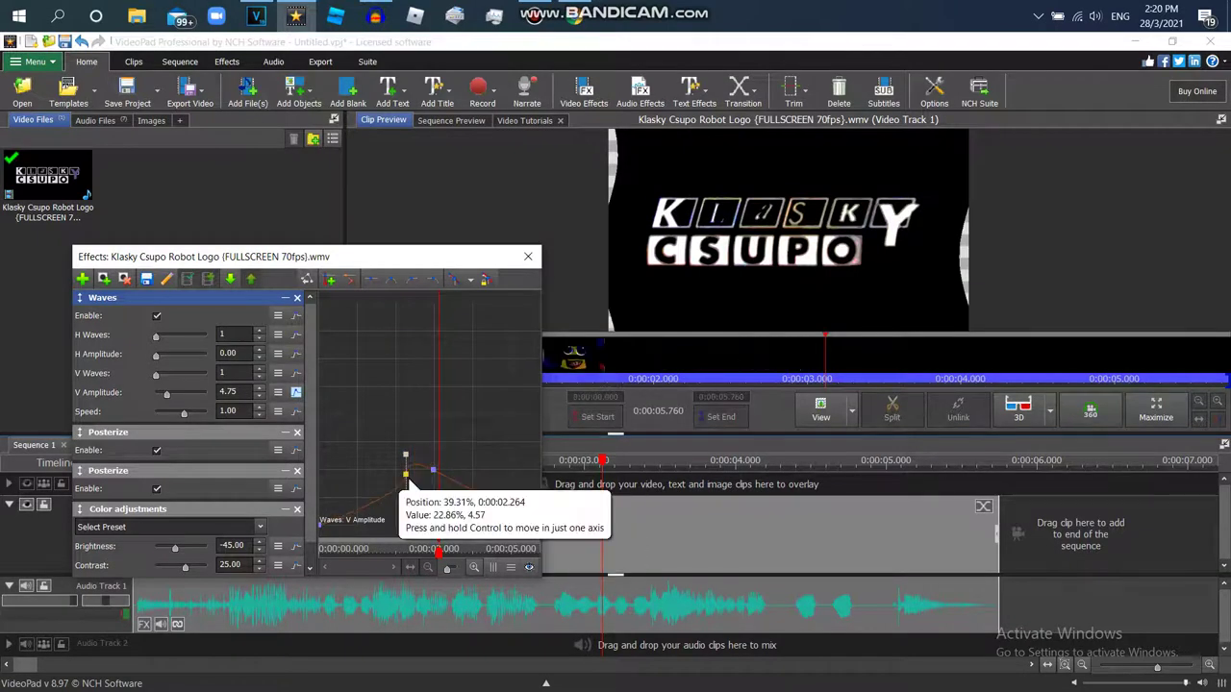
pyautogui.rightClick(432, 471)
pyautogui.click(465, 482)
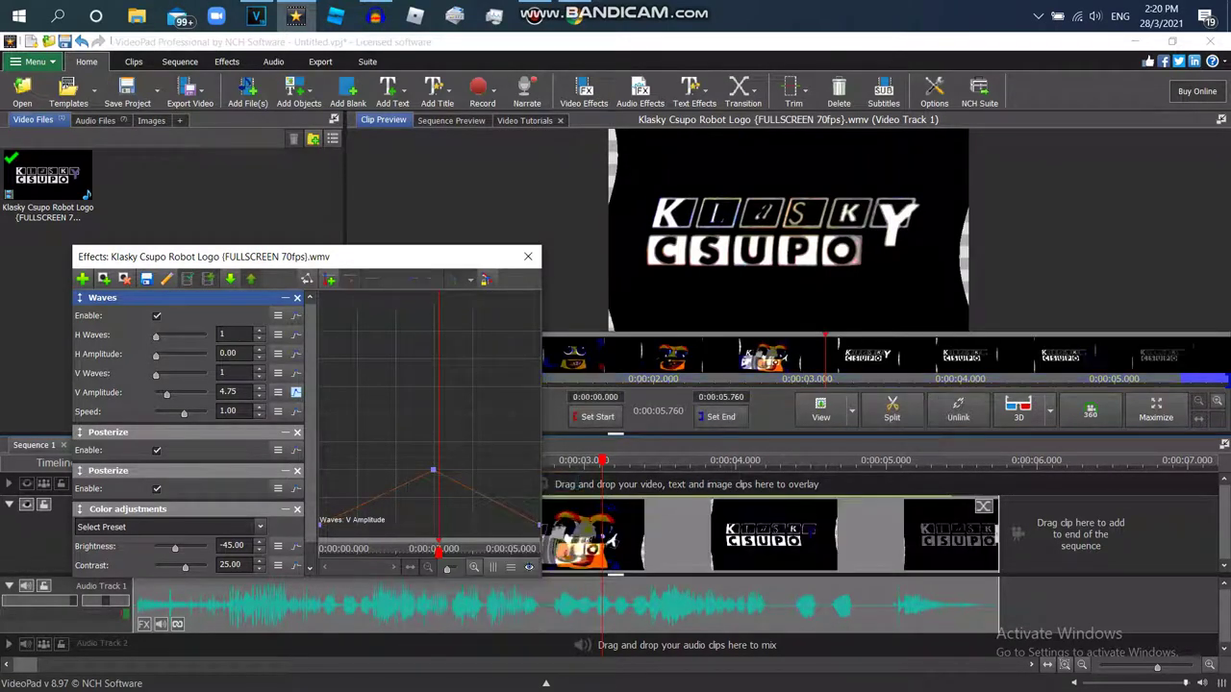
# - Raise the middle V Amplitude keypoint at 3 s to about twice its height and check the clip through to its end
pyautogui.moveTo(432, 471); pyautogui.dragTo(432, 384)
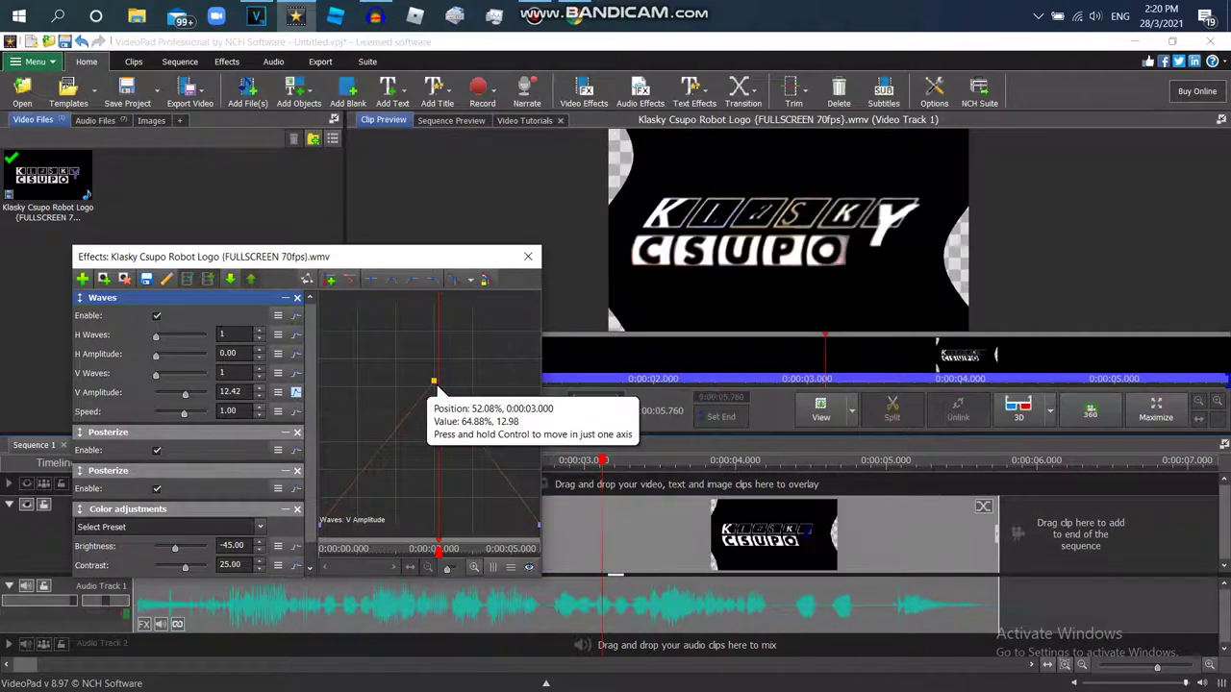
pyautogui.moveTo(432, 383); pyautogui.dragTo(433, 382)
pyautogui.click(436, 551)
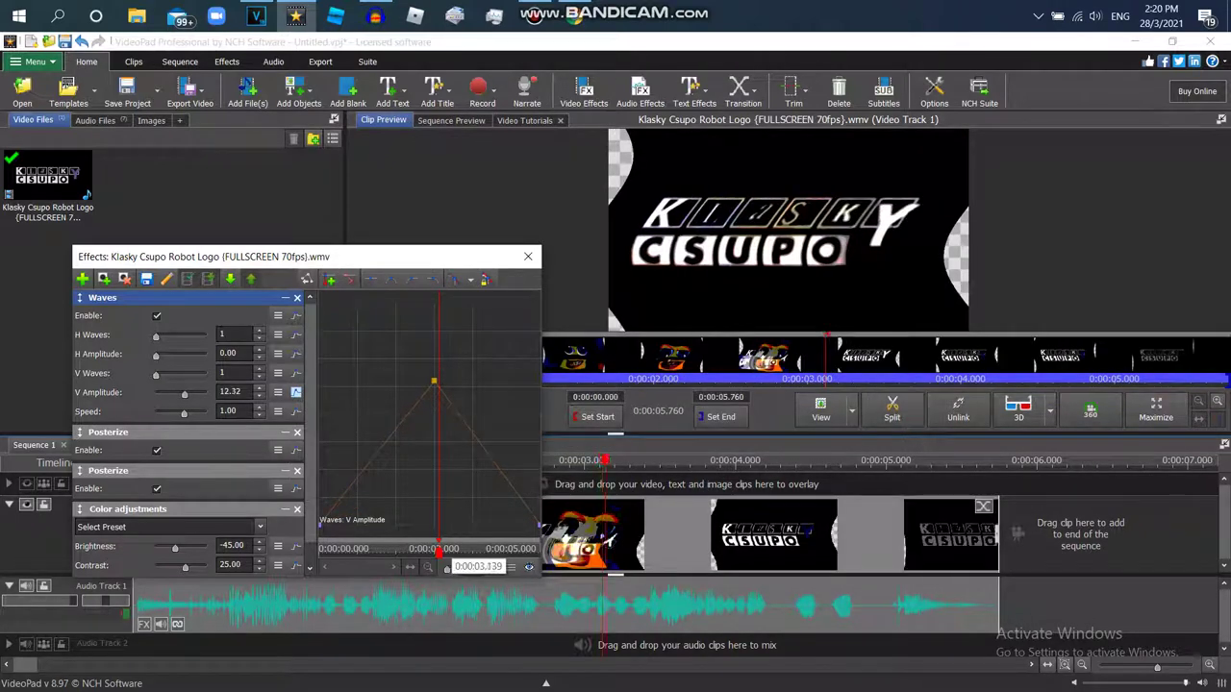
pyautogui.click(438, 552)
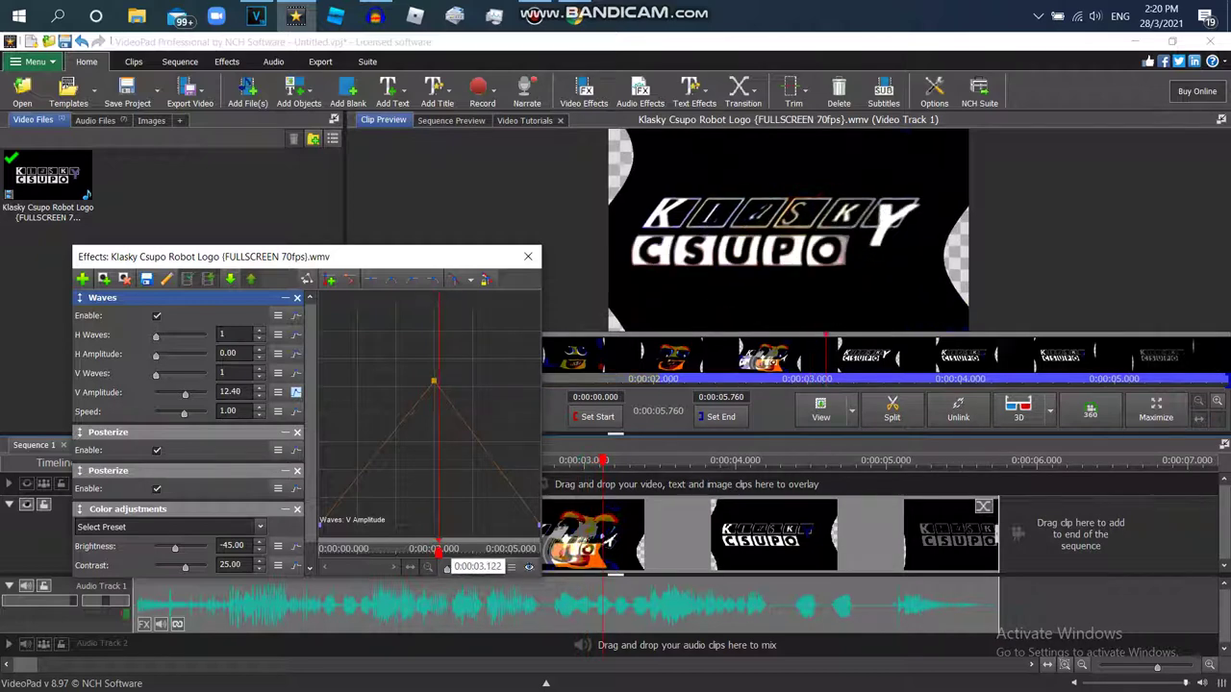
pyautogui.moveTo(434, 382); pyautogui.dragTo(434, 416)
pyautogui.moveTo(438, 552); pyautogui.dragTo(540, 551)
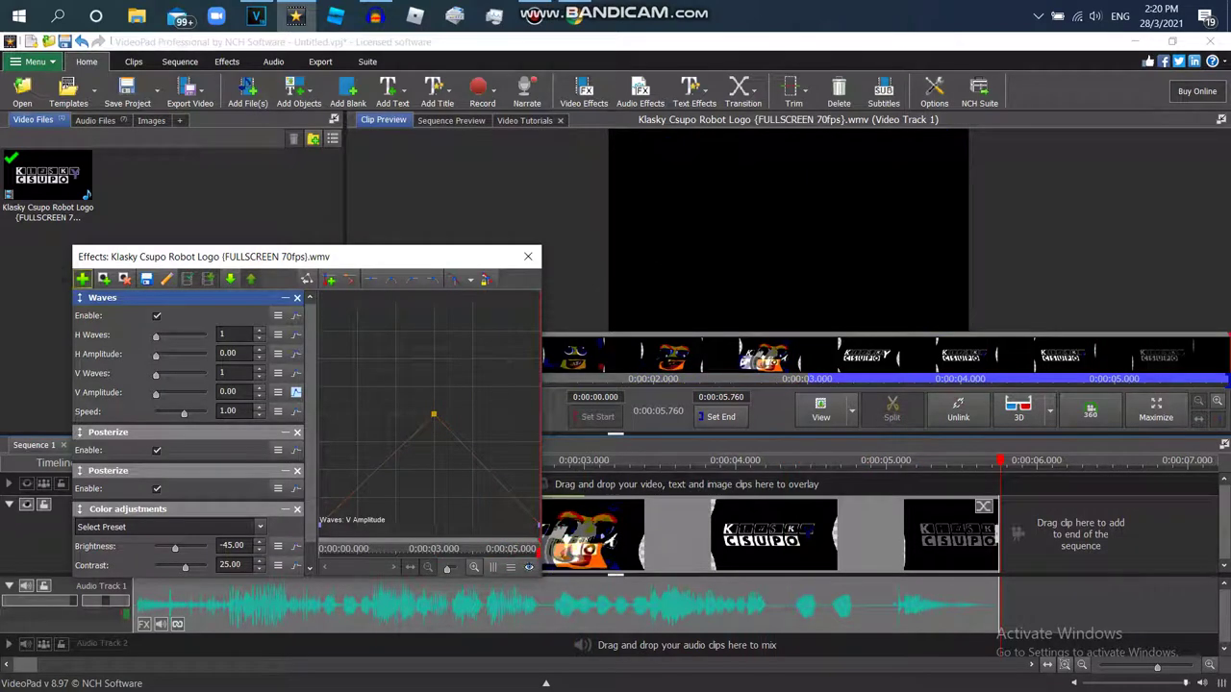
# - Add a Fisheye effect to the clip and preview the distortion, stopping at about 1.7 s
pyautogui.click(82, 279)
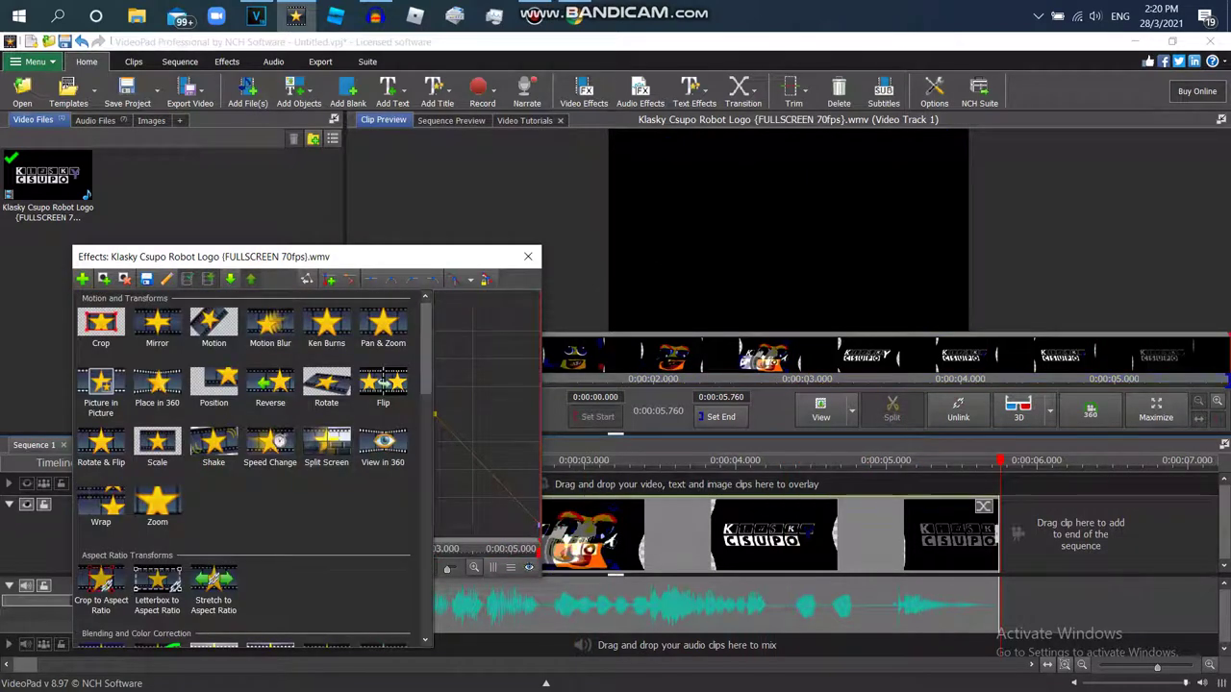
pyautogui.scroll(-10, 101, 394)
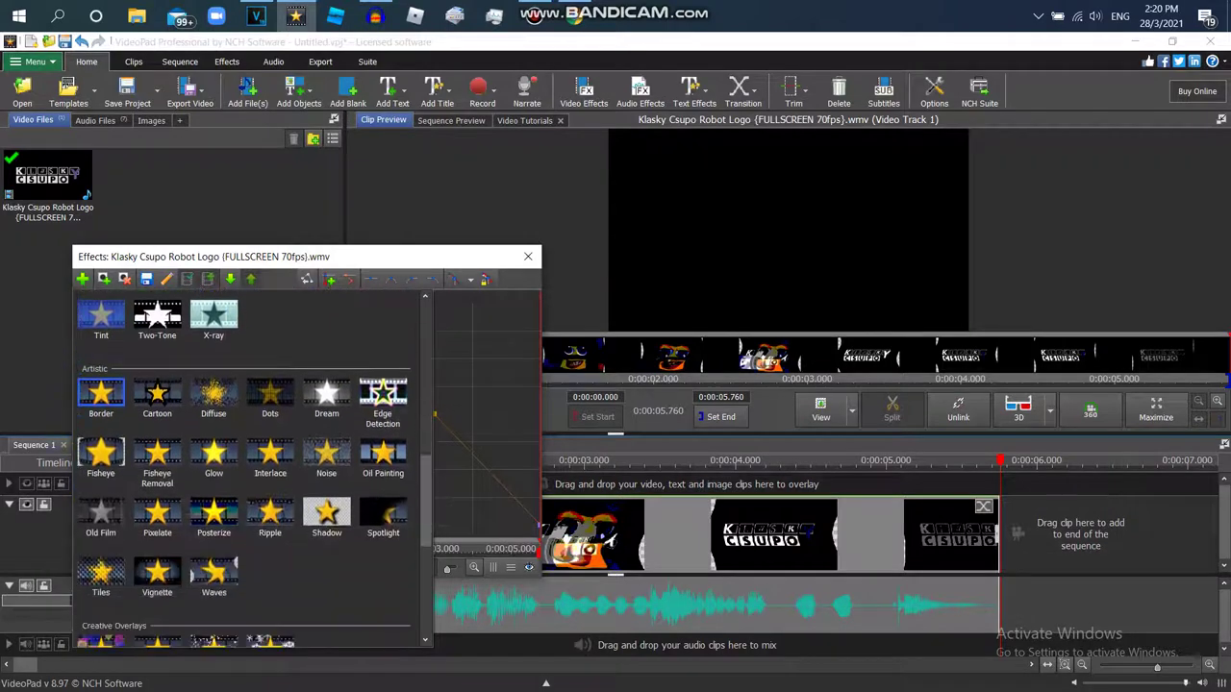
pyautogui.click(101, 452)
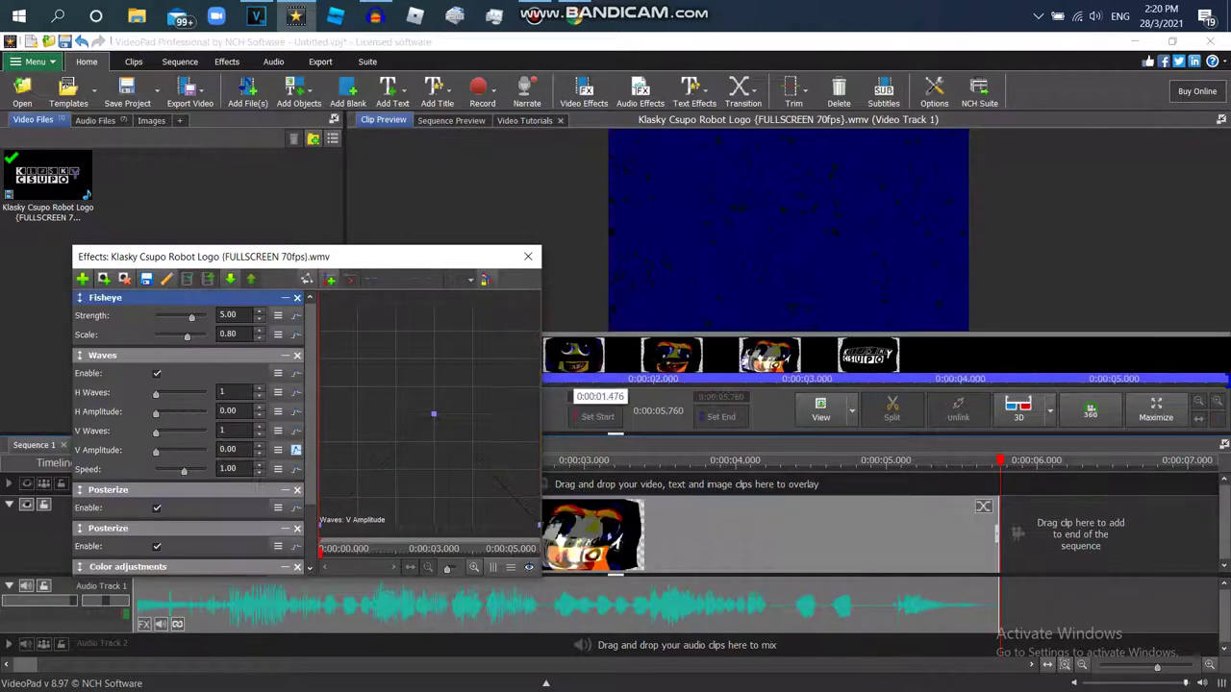
pyautogui.click(601, 373)
pyautogui.press('space')
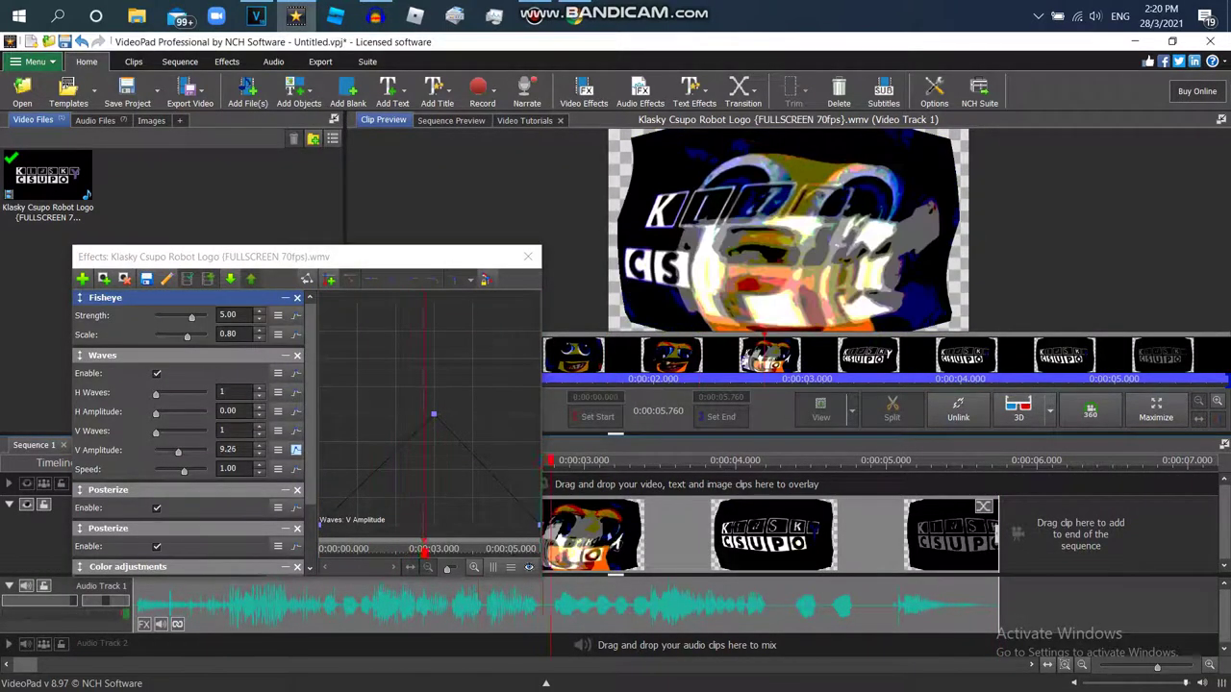
pyautogui.moveTo(413, 256); pyautogui.dragTo(488, 517)
pyautogui.moveTo(588, 373)
pyautogui.mouseDown()
pyautogui.moveTo(562, 373)
pyautogui.moveTo(643, 373)
pyautogui.moveTo(603, 373)
pyautogui.mouseUp()
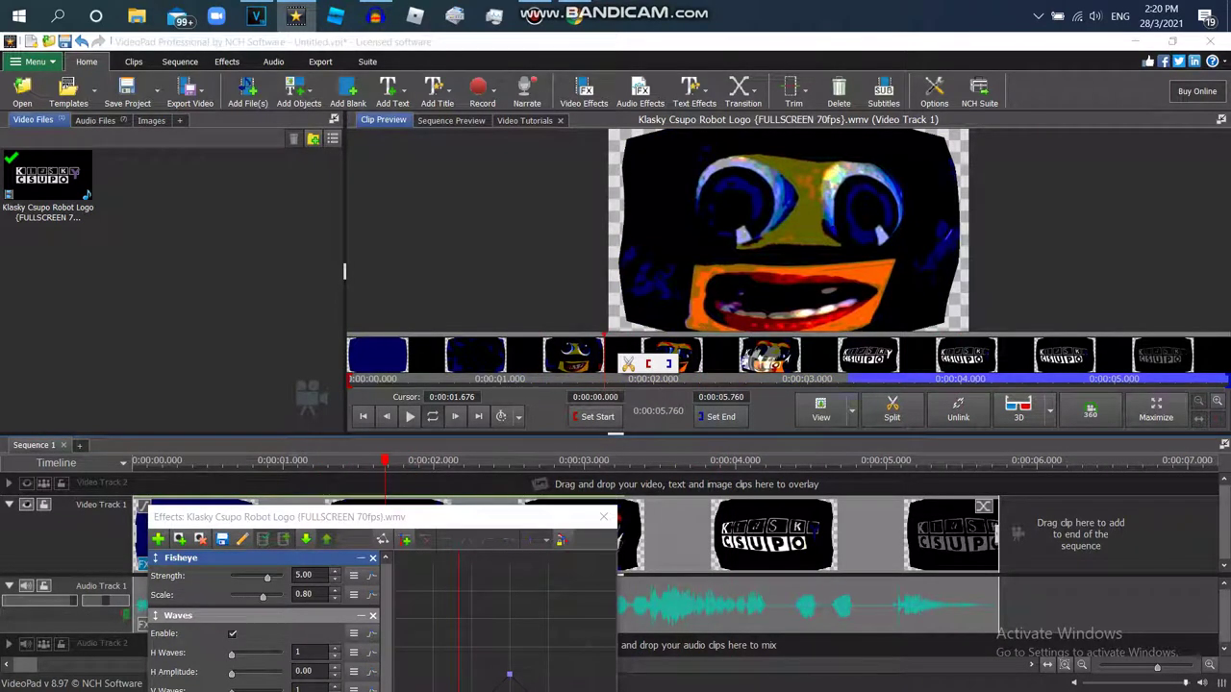
pyautogui.moveTo(289, 517); pyautogui.dragTo(269, 189)
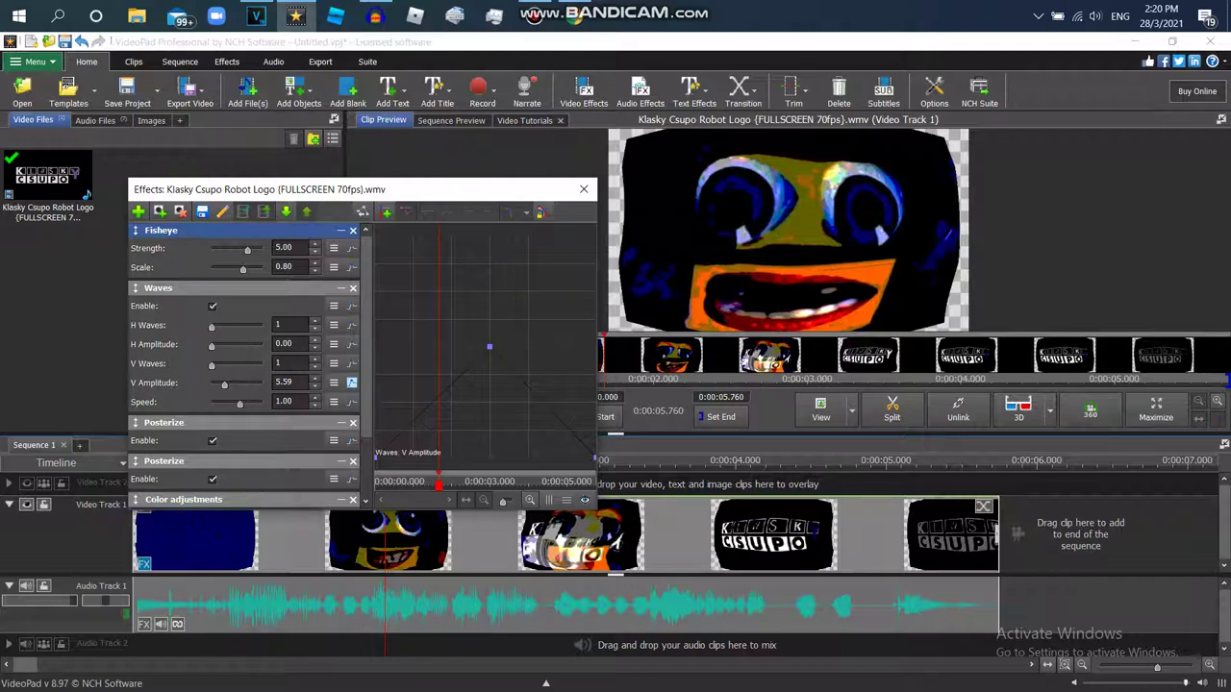
# - Try a Fisheye strength of -10.00 combined with scale values of -3 and -1
pyautogui.moveTo(245, 250); pyautogui.dragTo(210, 250)
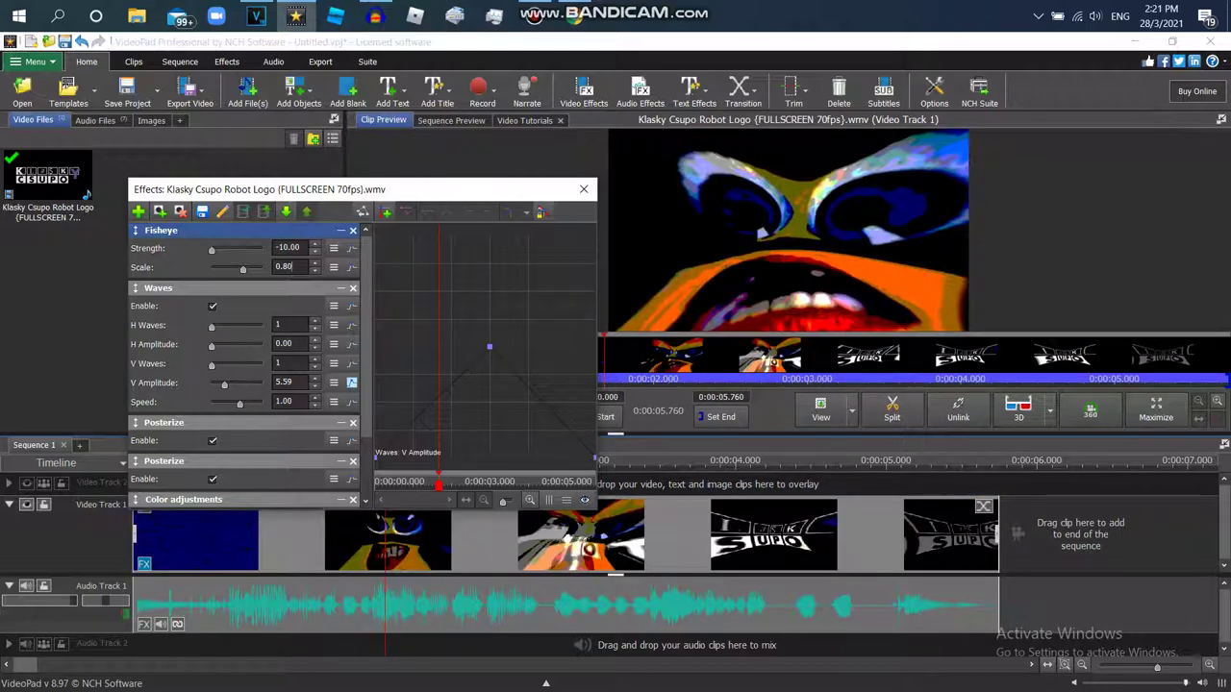
pyautogui.write('-5')
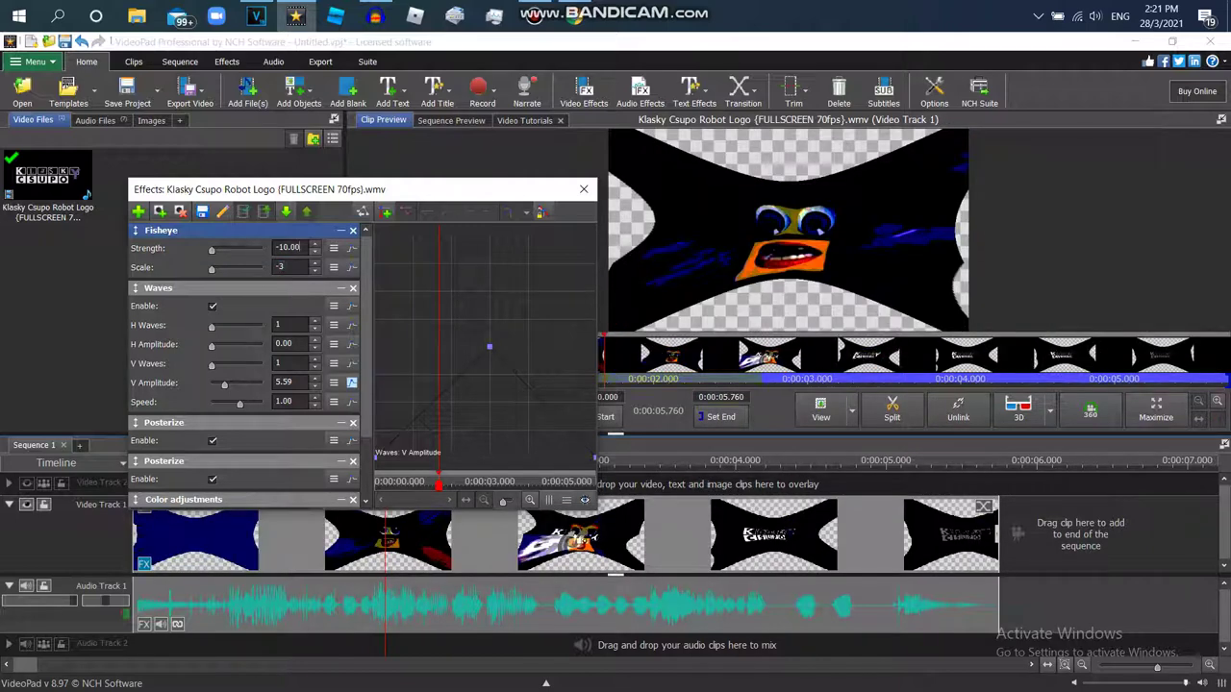
pyautogui.moveTo(279, 267); pyautogui.dragTo(274, 267)
pyautogui.press('Return')
pyautogui.doubleClick(284, 268)
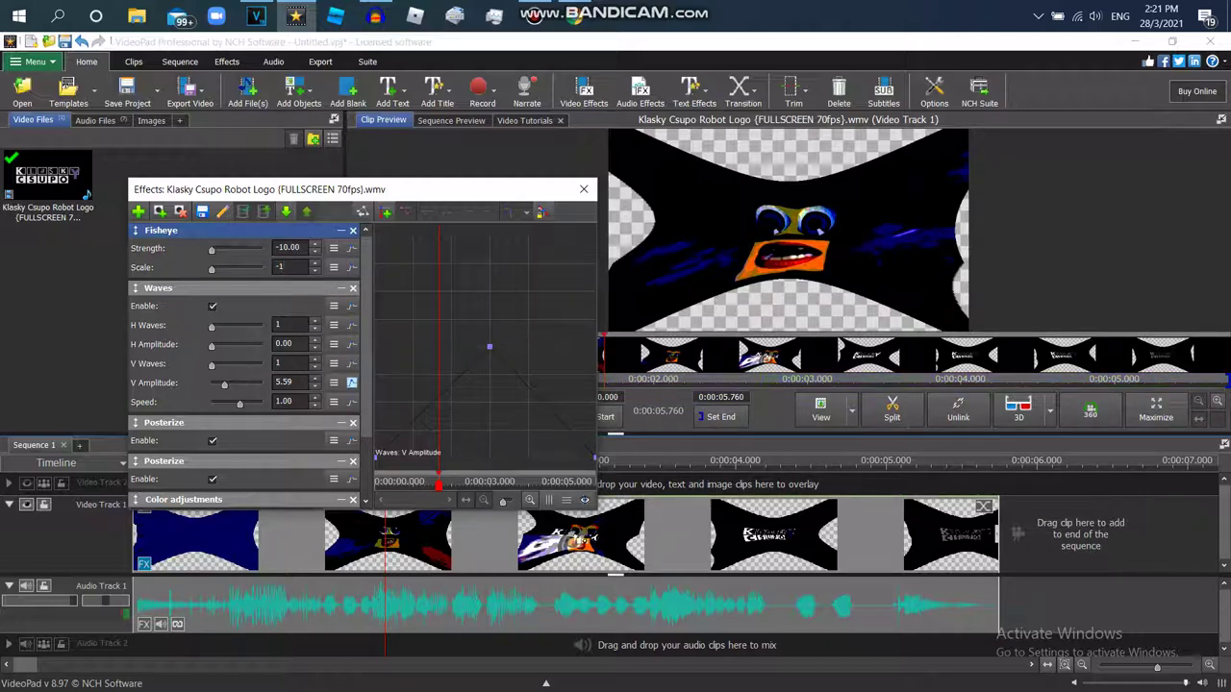
pyautogui.write('-1')
pyautogui.press('Return')
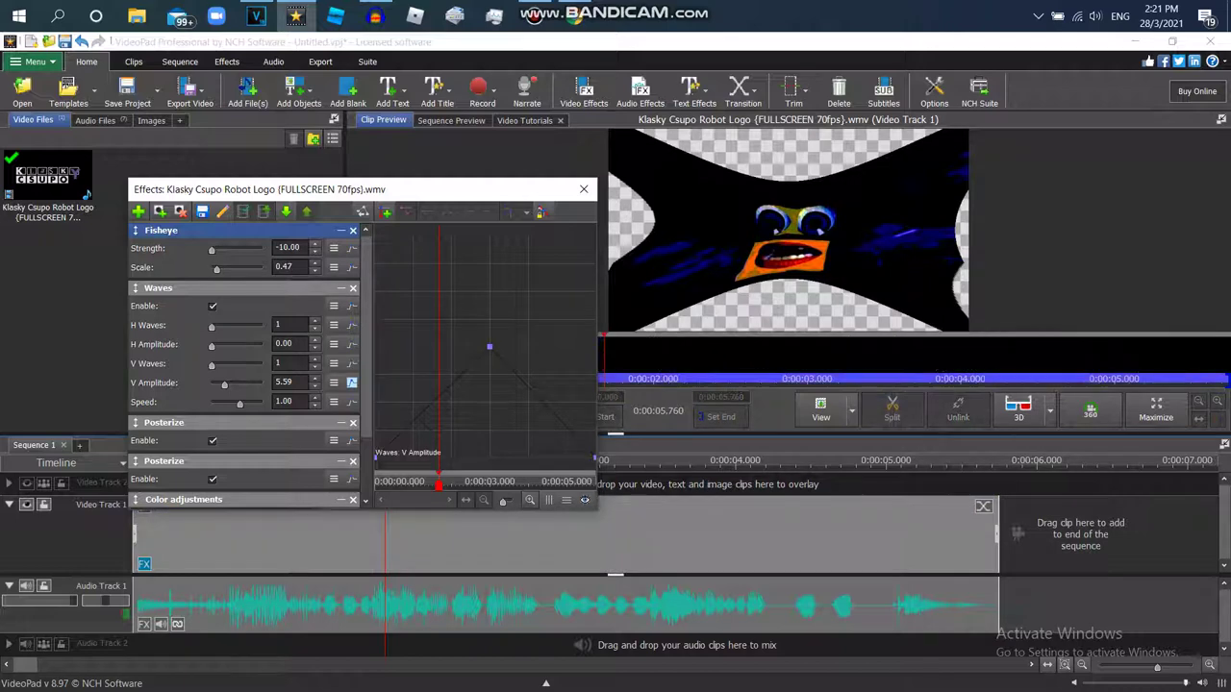
# - Set the Fisheye scale to 0.50 and its strength to 0
pyautogui.click(232, 269)
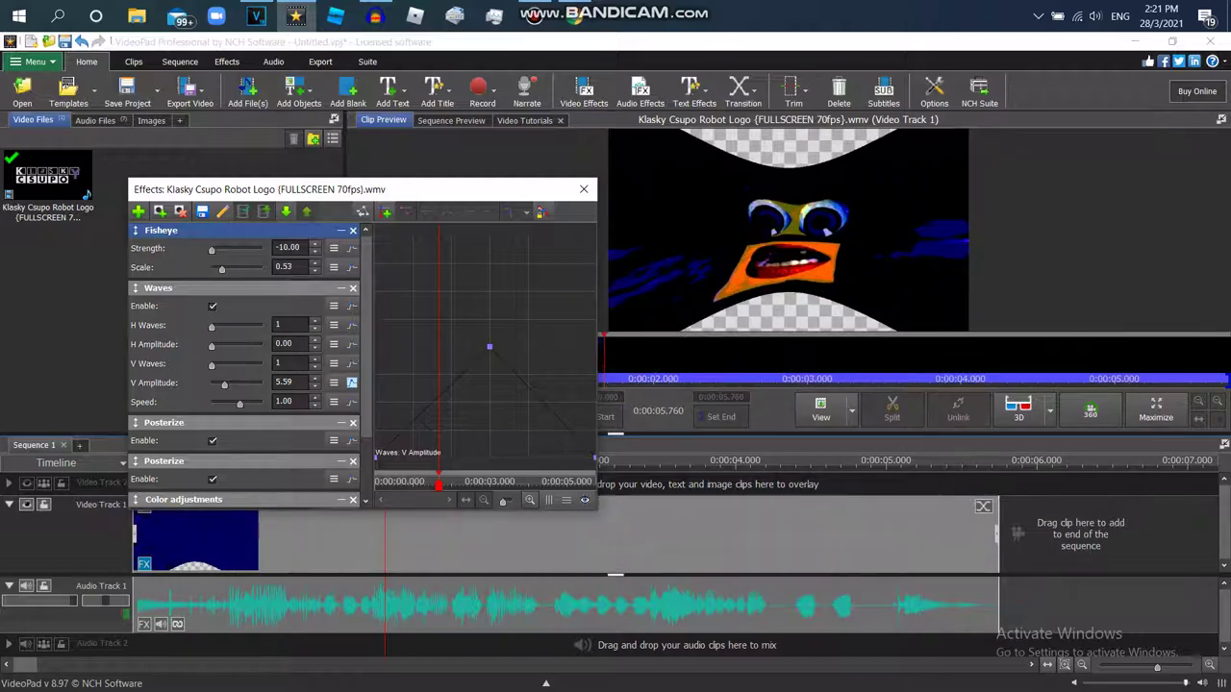
pyautogui.click(294, 268)
pyautogui.press('BackSpace')
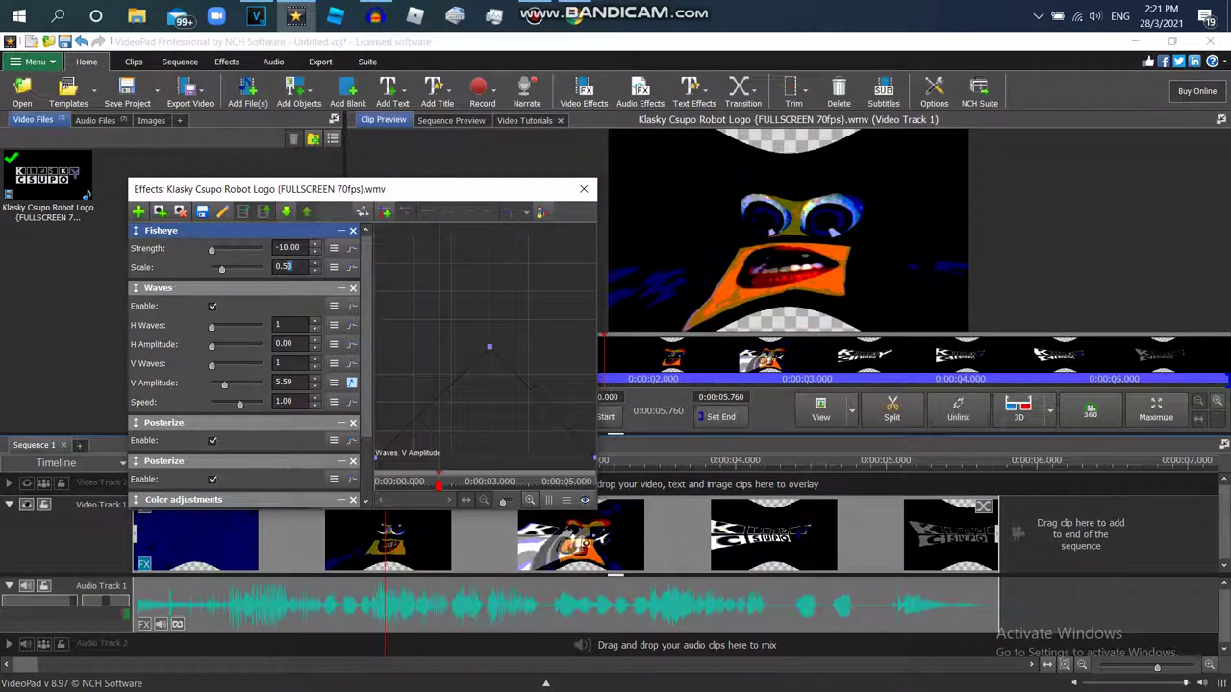
pyautogui.click(302, 248)
pyautogui.write('0')
pyautogui.press('Return')
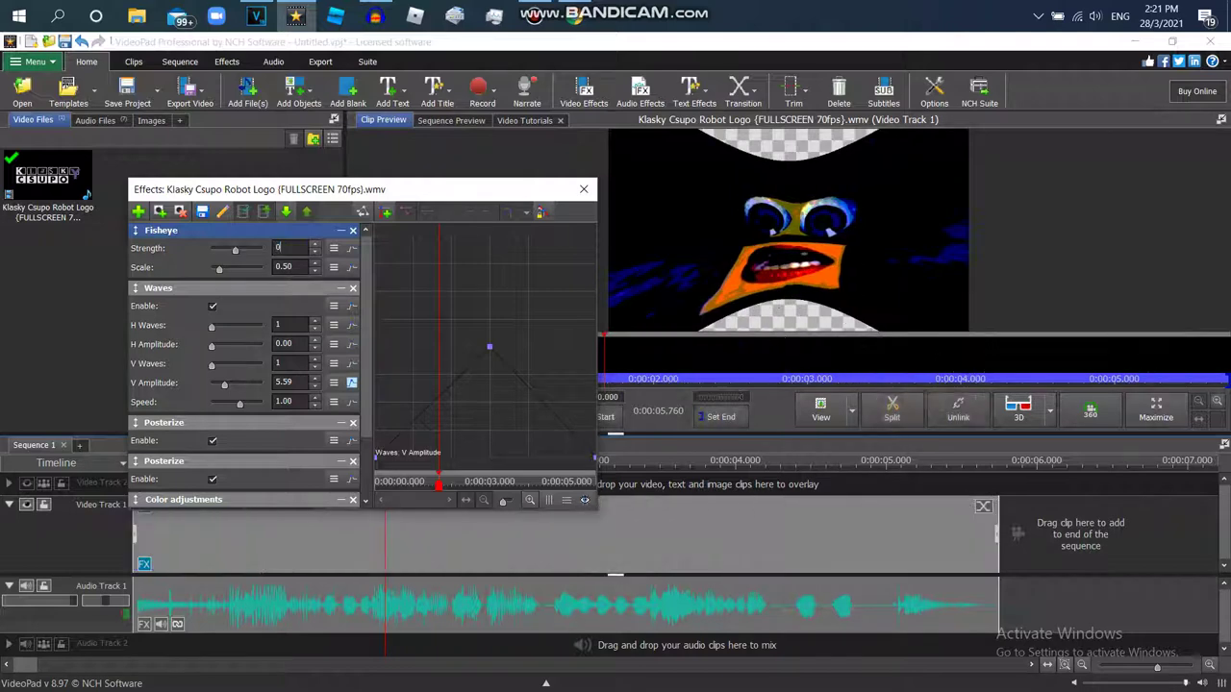
# - Animate the Fisheye strength with one-second keypoints alternating halfway above and below zero, starting and ending at 0, and preview the clip
pyautogui.click(352, 248)
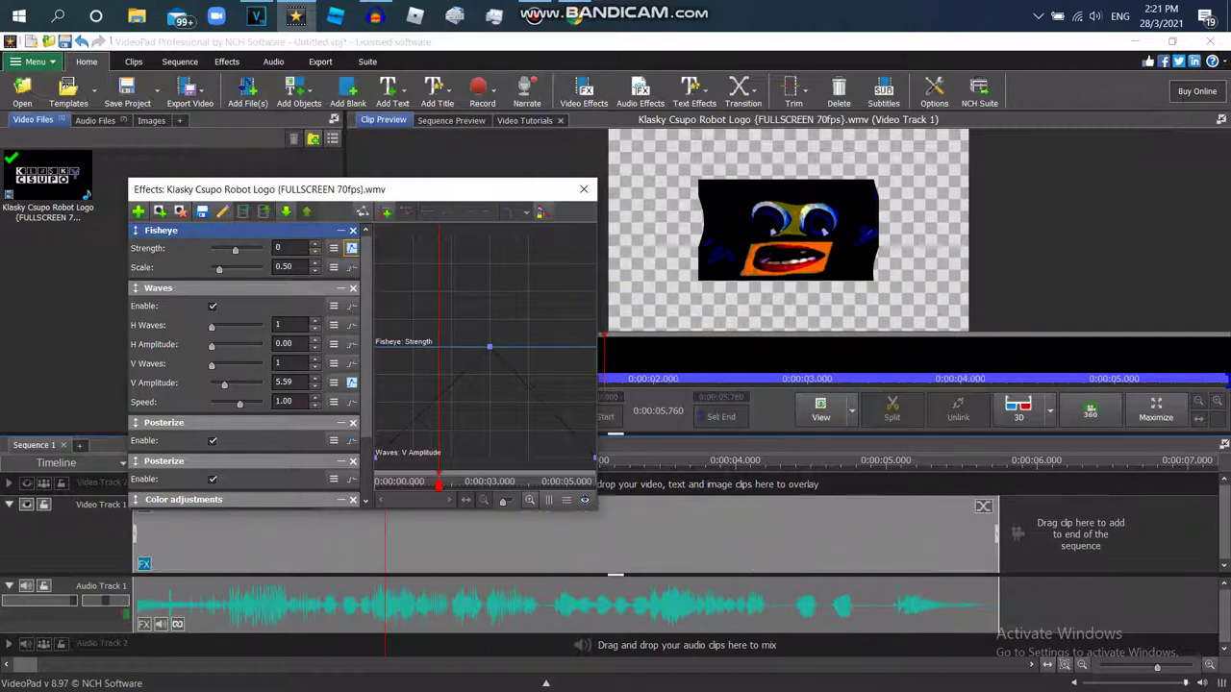
pyautogui.moveTo(413, 345); pyautogui.dragTo(602, 355)
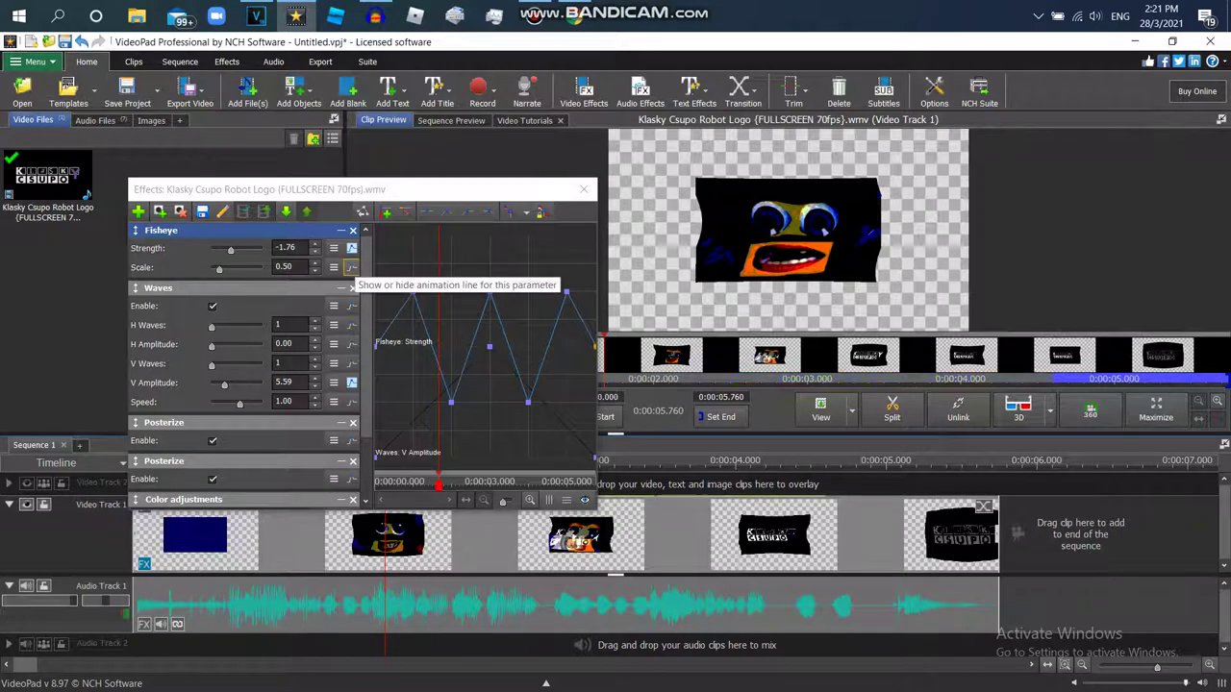
pyautogui.press('space')
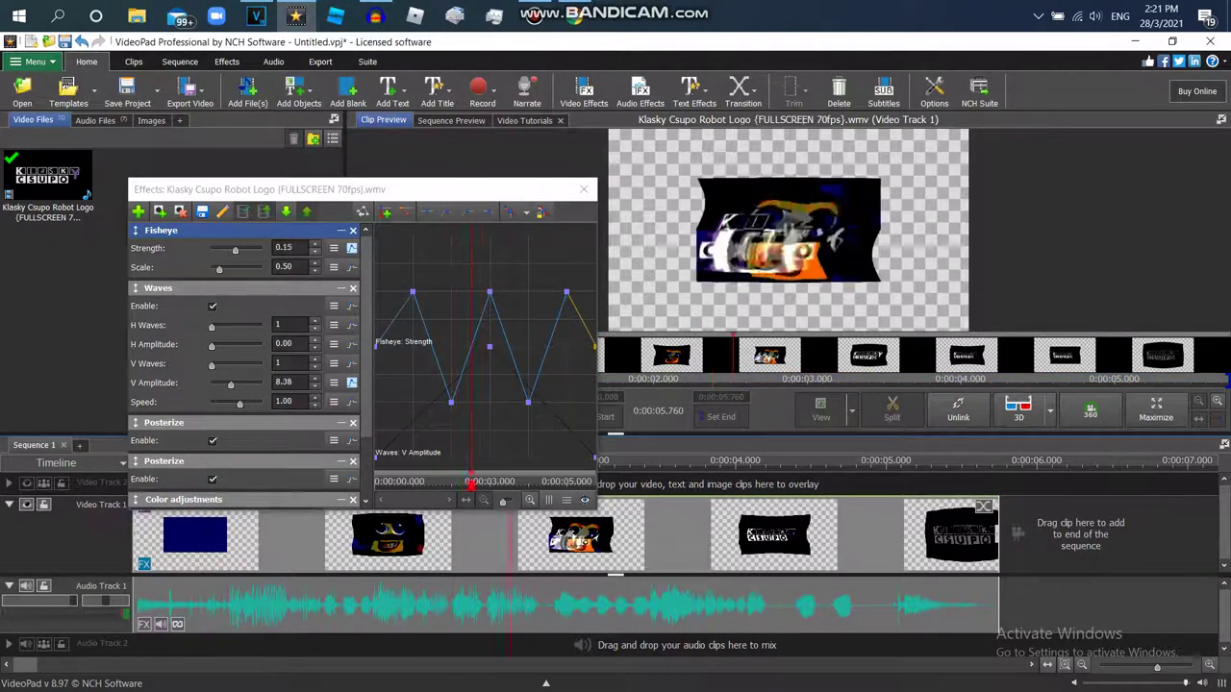
pyautogui.moveTo(385, 189); pyautogui.dragTo(226, 70)
pyautogui.click(410, 416)
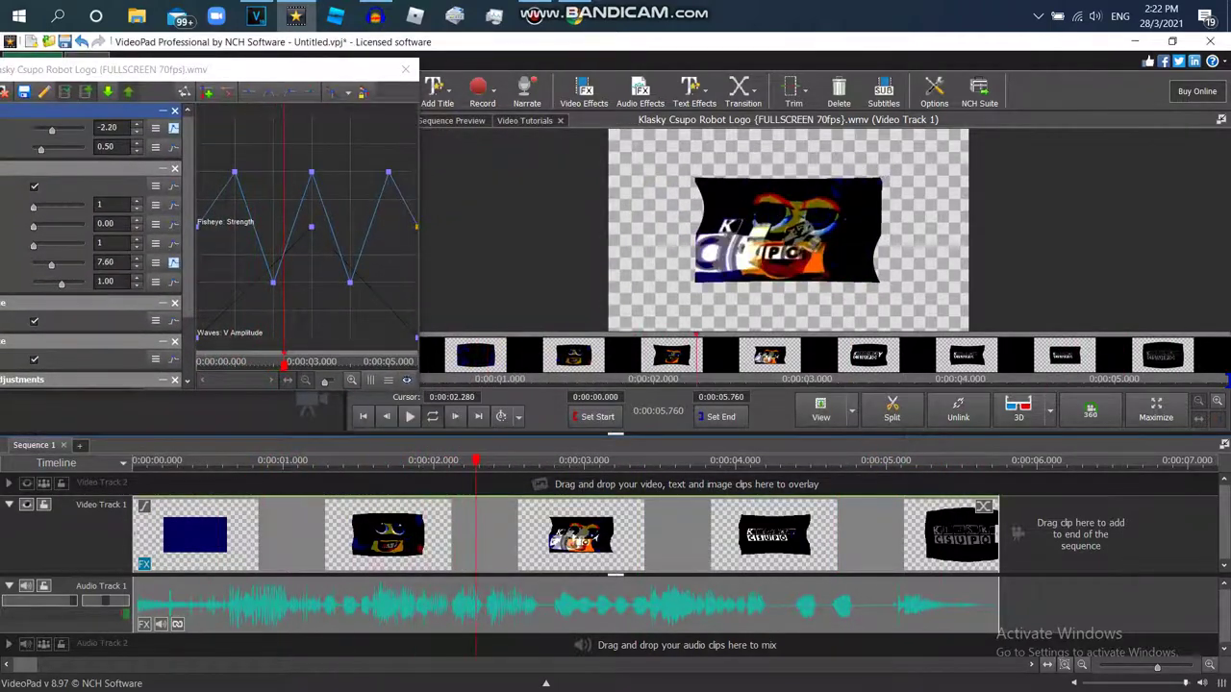
pyautogui.moveTo(443, 378); pyautogui.dragTo(347, 378)
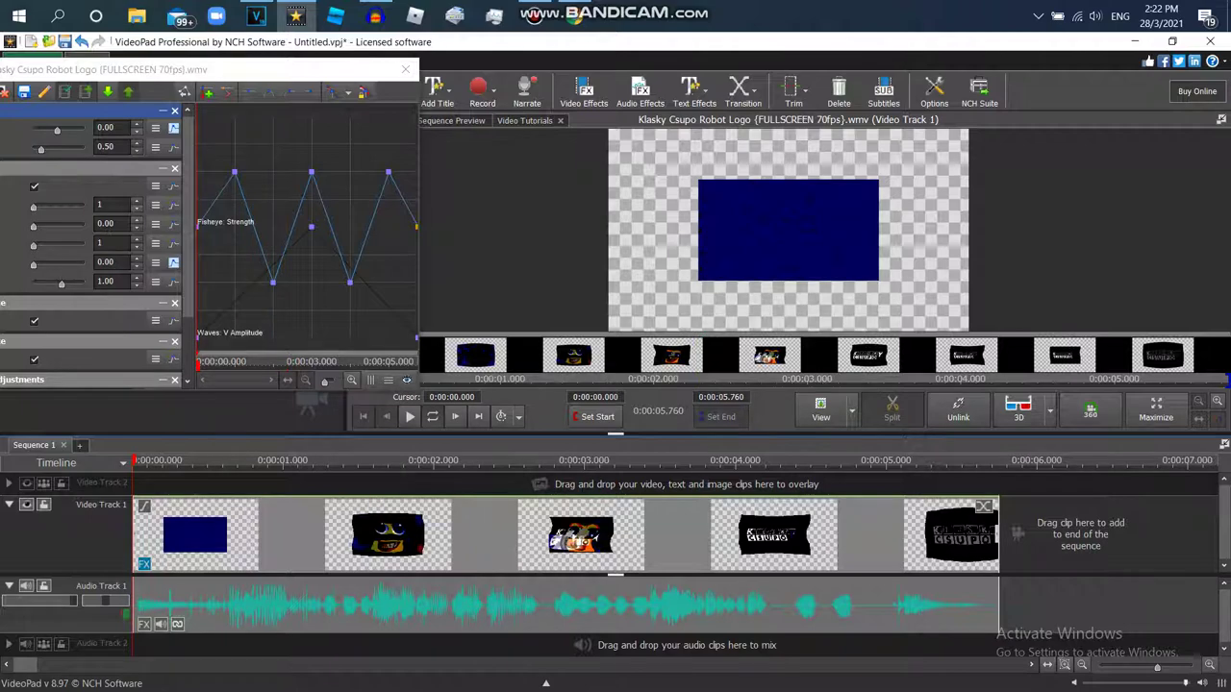
# - Set the Fisheye scale to 1 and show that parameter's animation line
pyautogui.moveTo(226, 69); pyautogui.dragTo(393, 213)
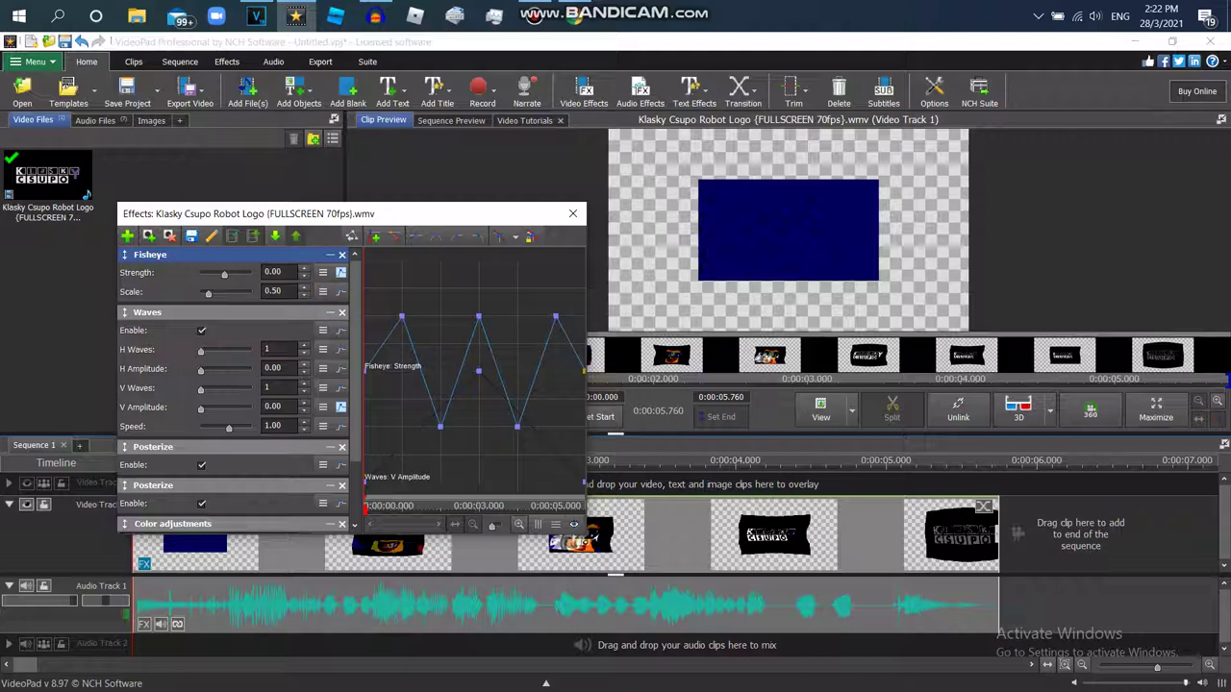
pyautogui.write('1')
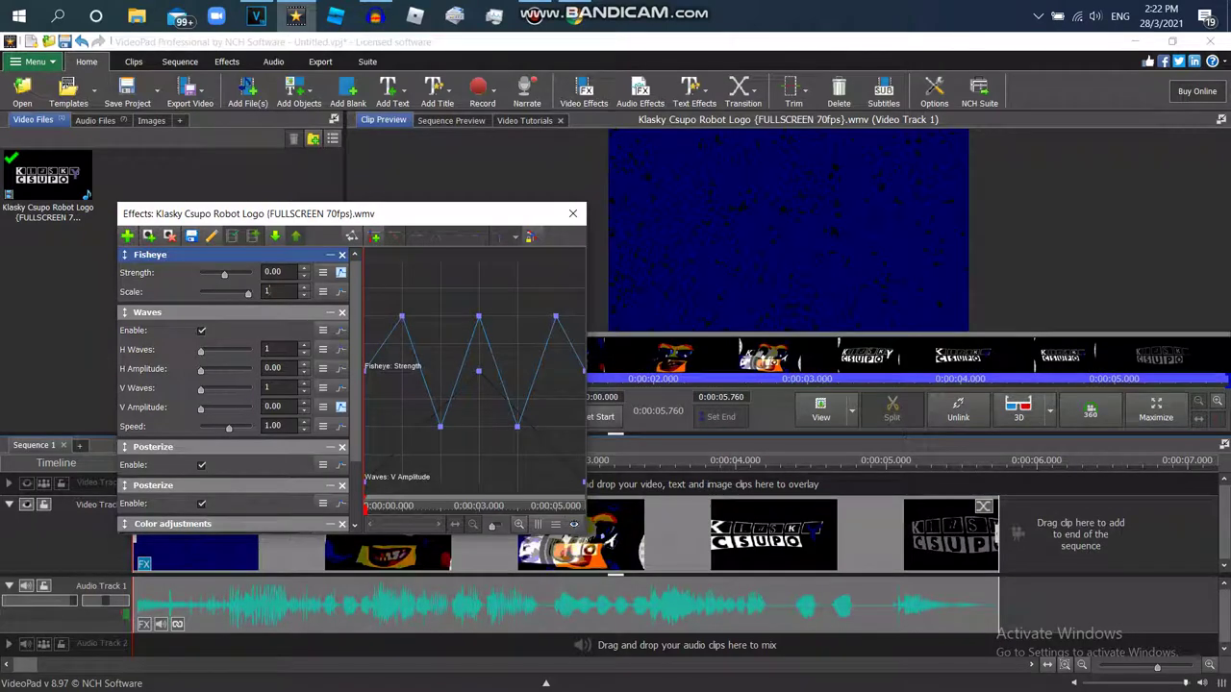
pyautogui.click(341, 292)
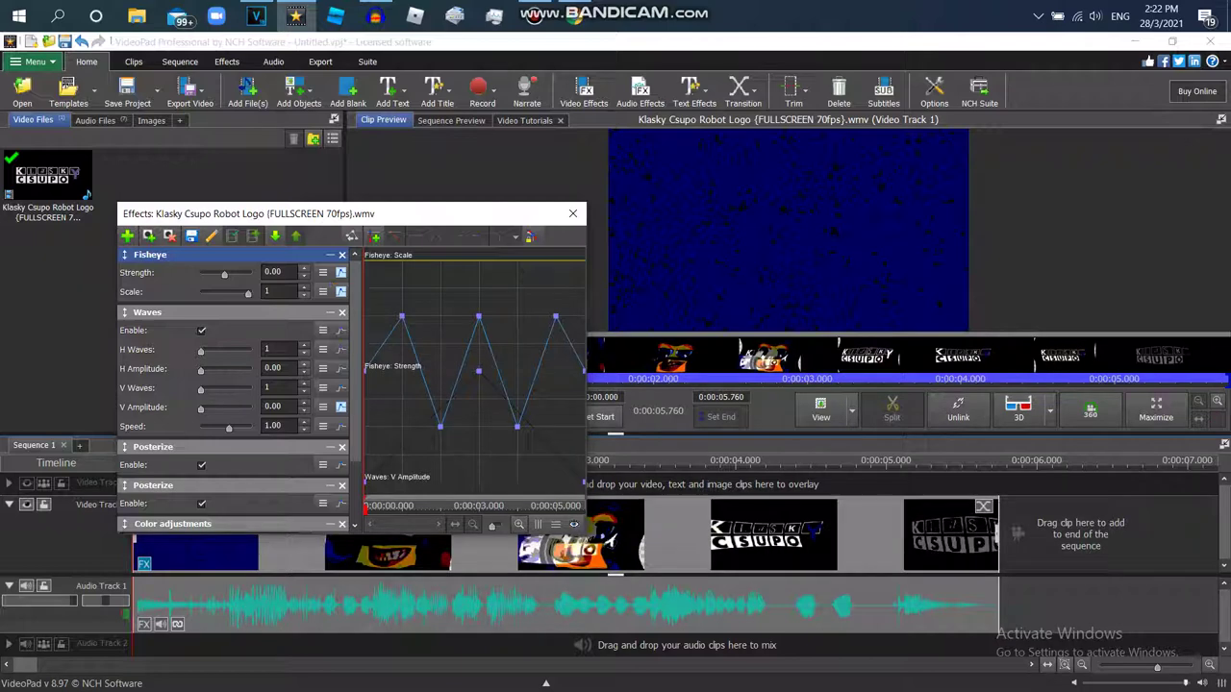
# - Animate the Fisheye scale with equal dips at about 1, 3 and 5 s, returning to 1.00 between them and at the clip end
pyautogui.moveTo(406, 259); pyautogui.dragTo(520, 268)
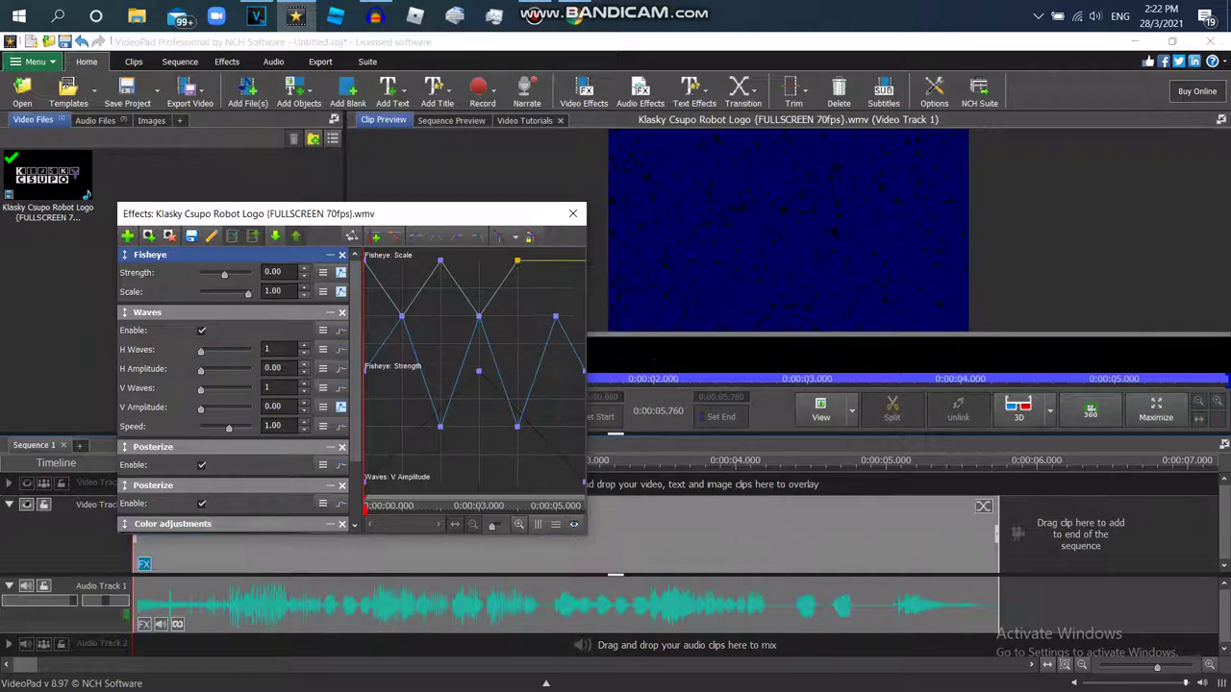
pyautogui.click(555, 315)
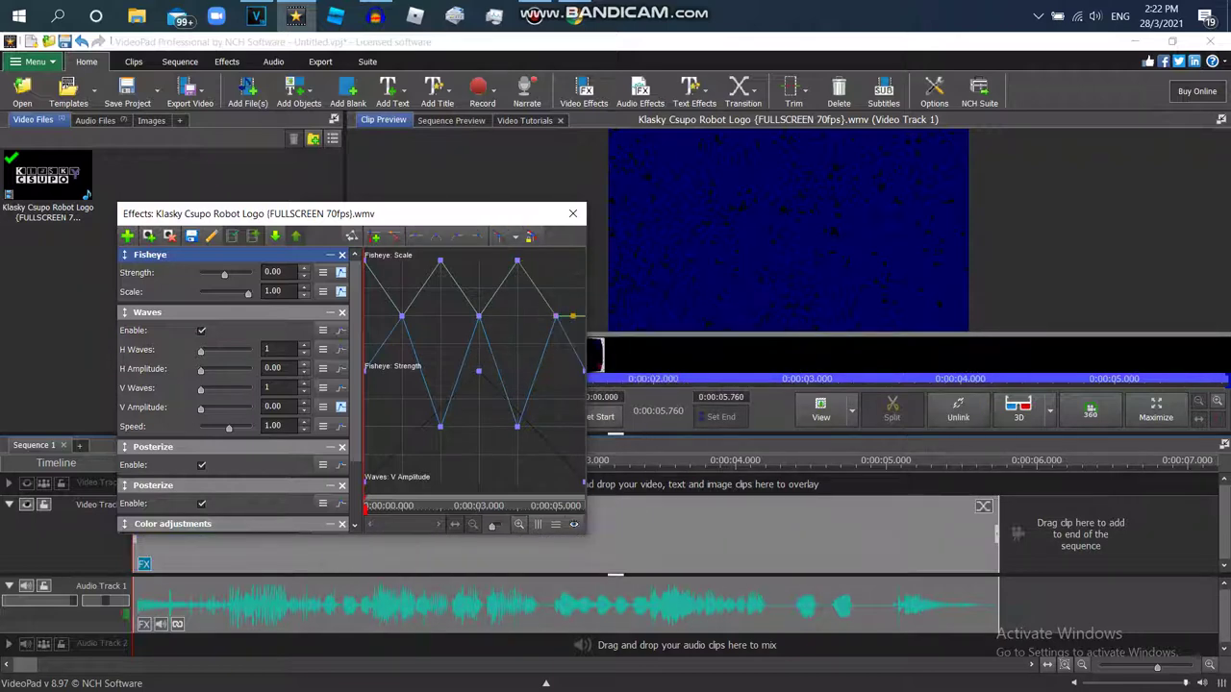
pyautogui.moveTo(573, 315); pyautogui.dragTo(585, 264)
pyautogui.click(661, 377)
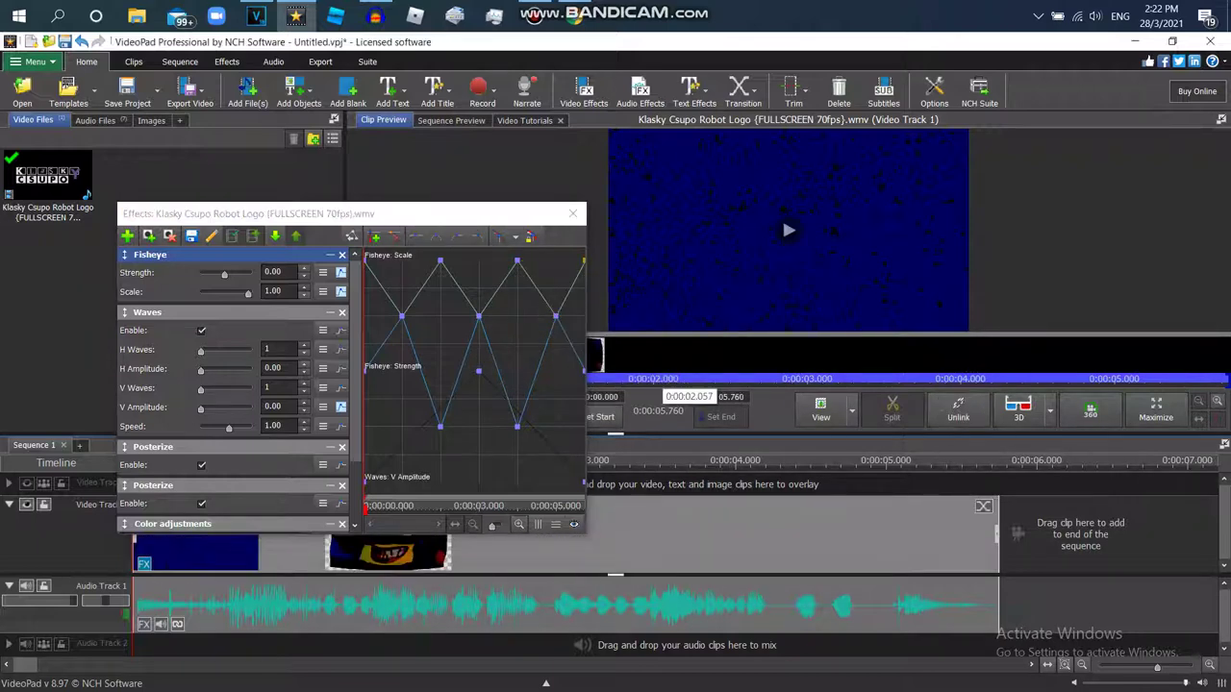
# - Save the clip's effect chain as a template named G Major 323 and close the effects window
pyautogui.moveTo(662, 378); pyautogui.dragTo(461, 378)
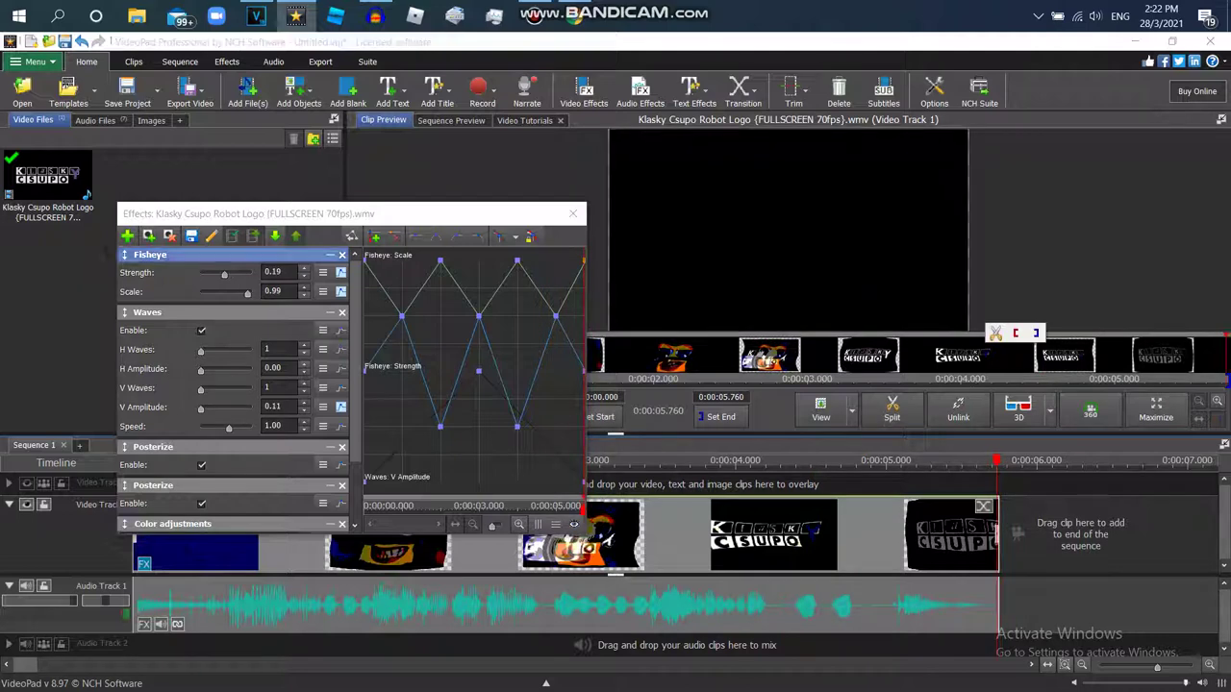
pyautogui.click(191, 236)
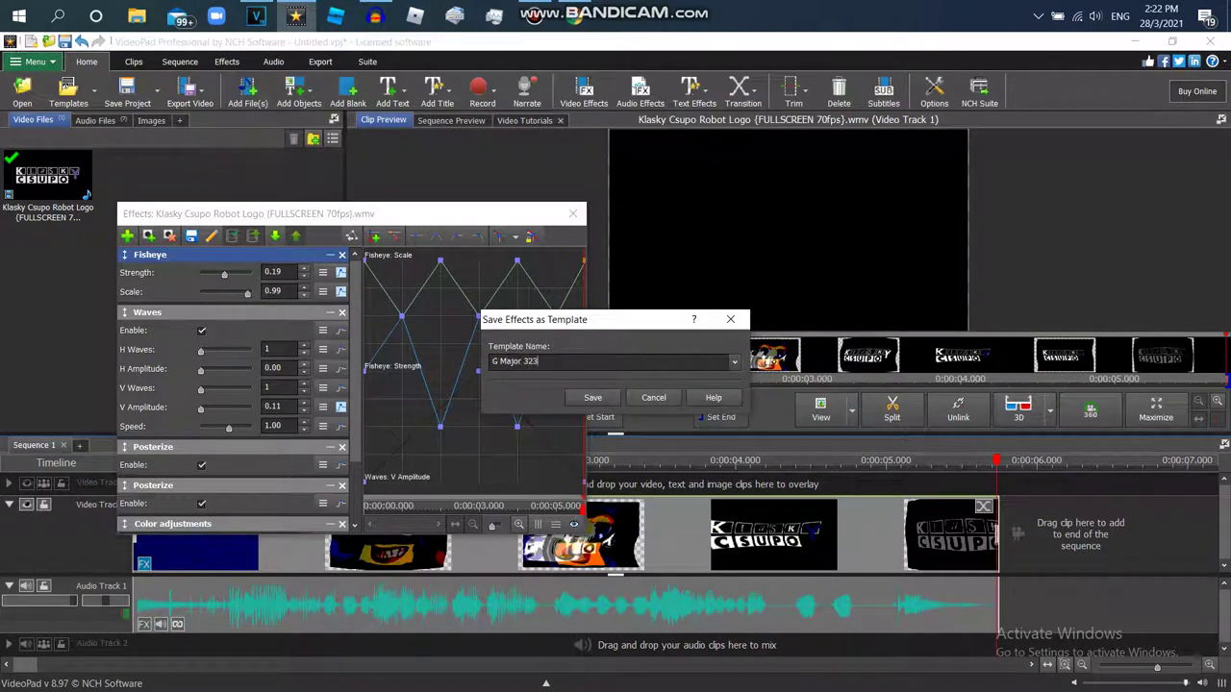
pyautogui.press('Return')
pyautogui.click(573, 213)
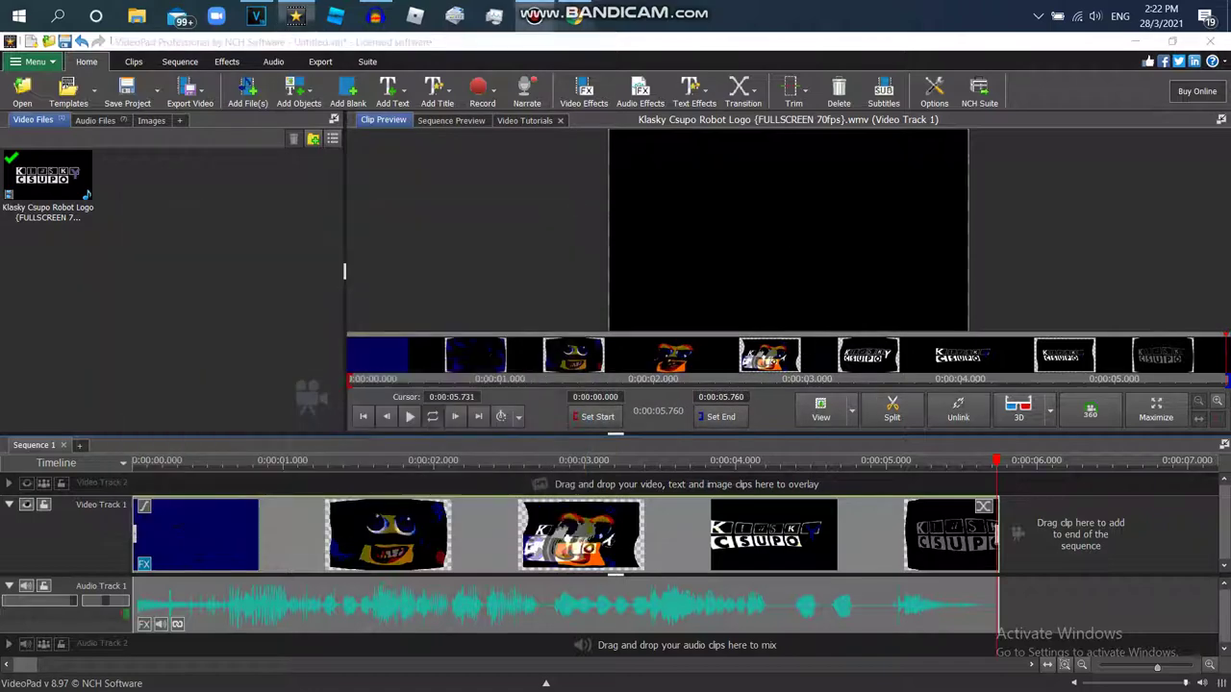
# - Preview the output (5).wav audio file and place it on a new second audio track at the start of the sequence
pyautogui.click(535, 15)
pyautogui.click(197, 288)
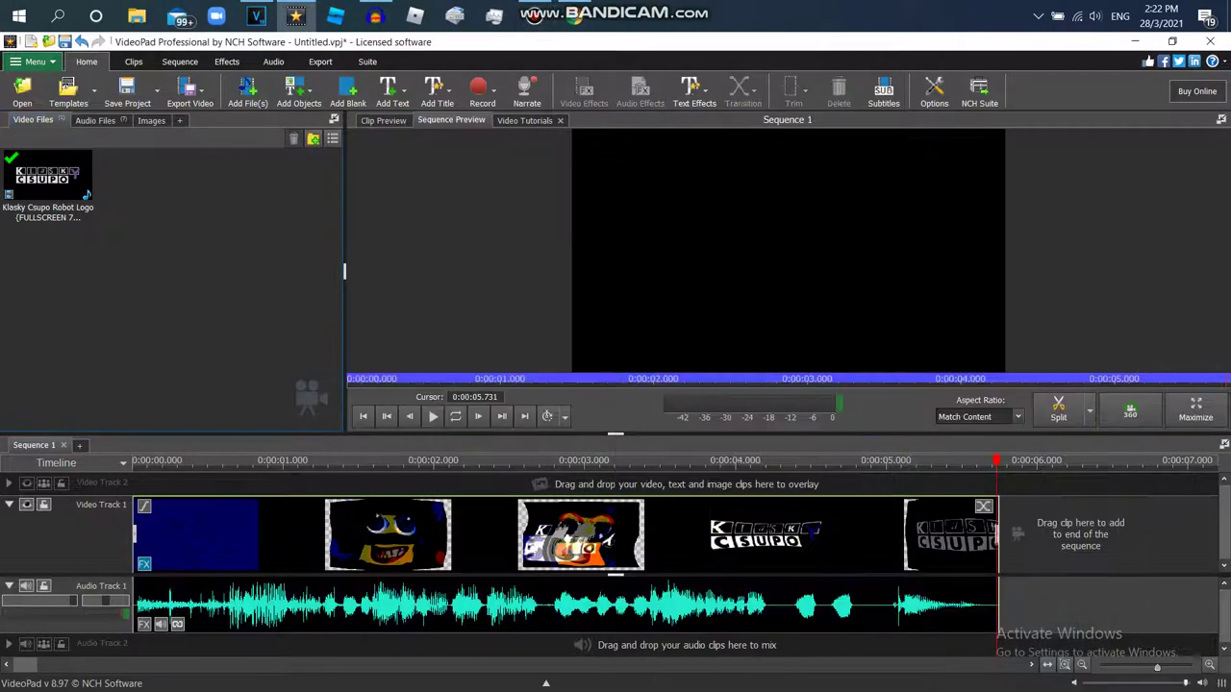
pyautogui.click(96, 120)
pyautogui.click(237, 181)
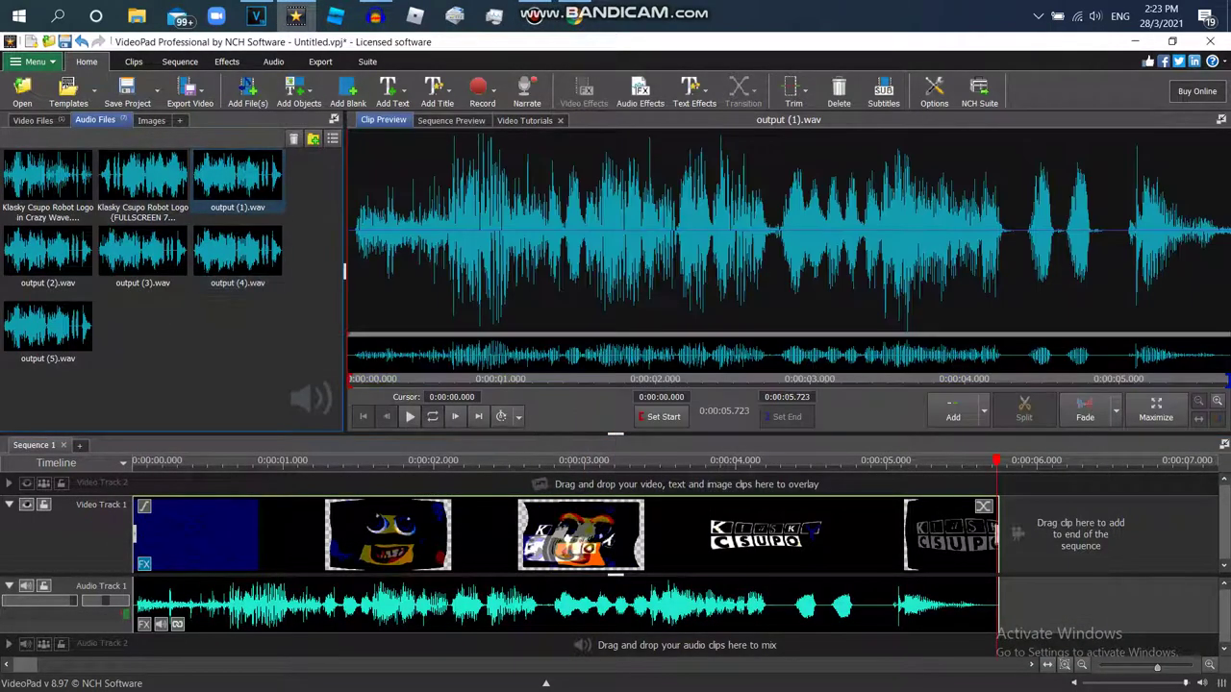
pyautogui.click(47, 332)
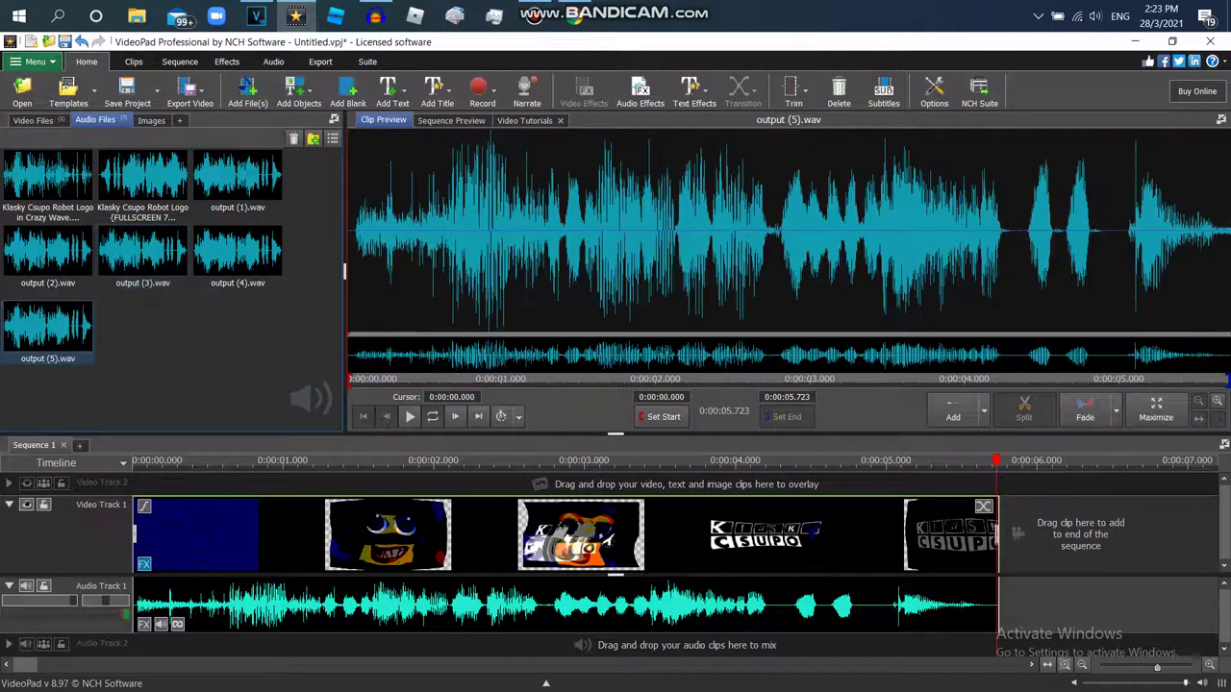
pyautogui.click(409, 416)
pyautogui.moveTo(47, 328); pyautogui.dragTo(177, 638)
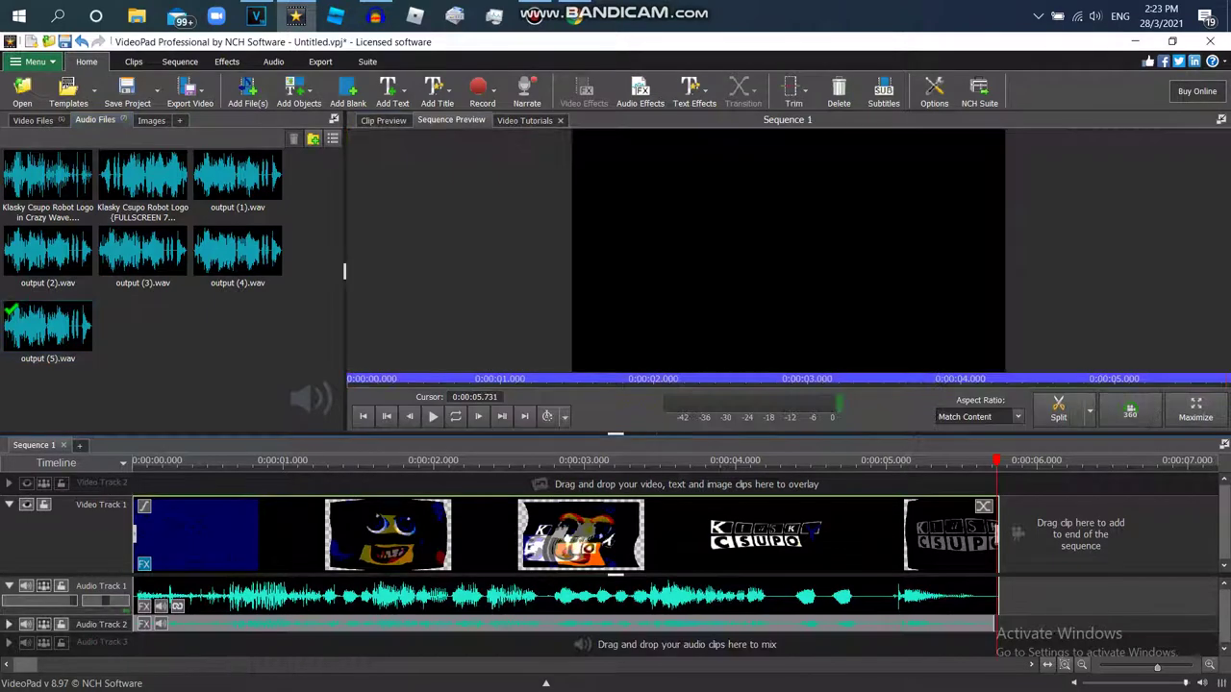
# - Change the Audio Track 2 clip's duration to 0:00:05.760 to match the Audio Track 1 clip, and play the sequence from the start
pyautogui.rightClick(248, 585)
pyautogui.click(308, 558)
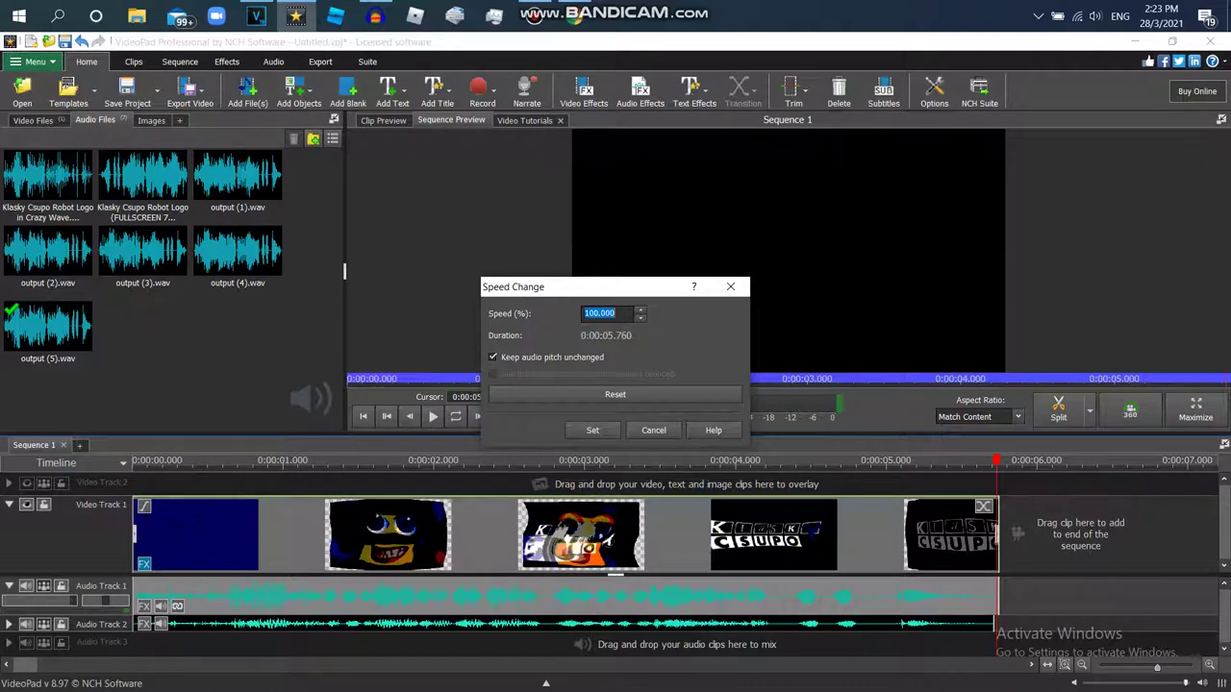
pyautogui.click(730, 287)
pyautogui.rightClick(400, 624)
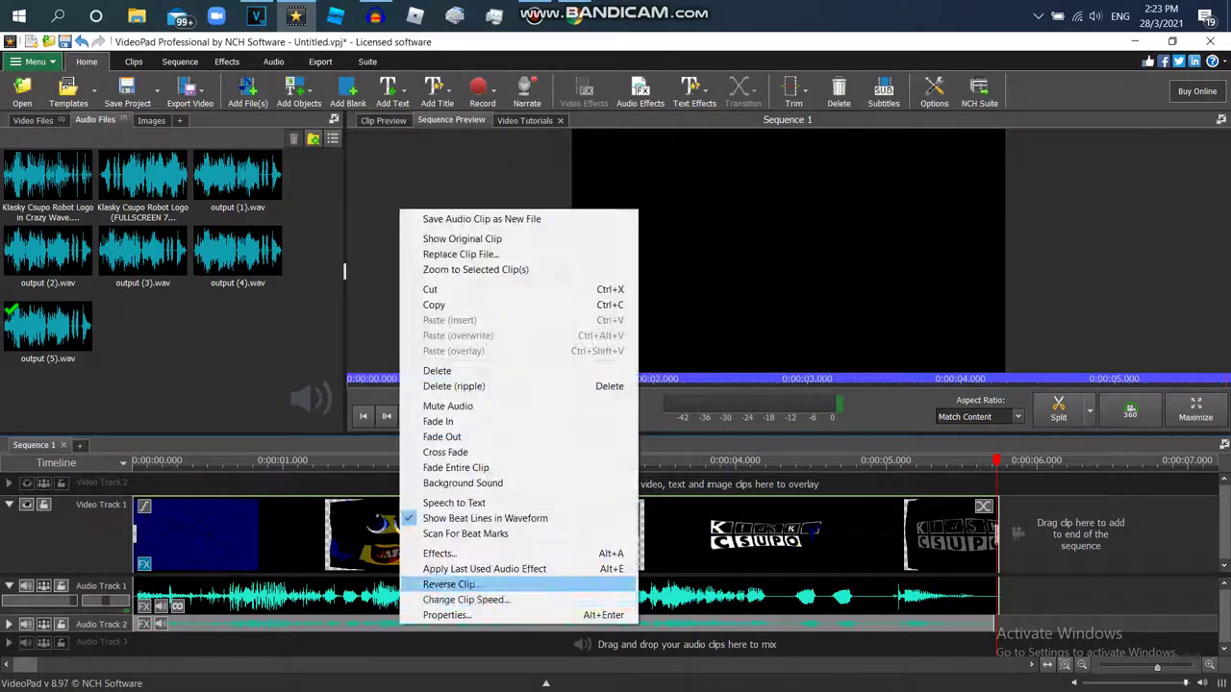
pyautogui.click(465, 599)
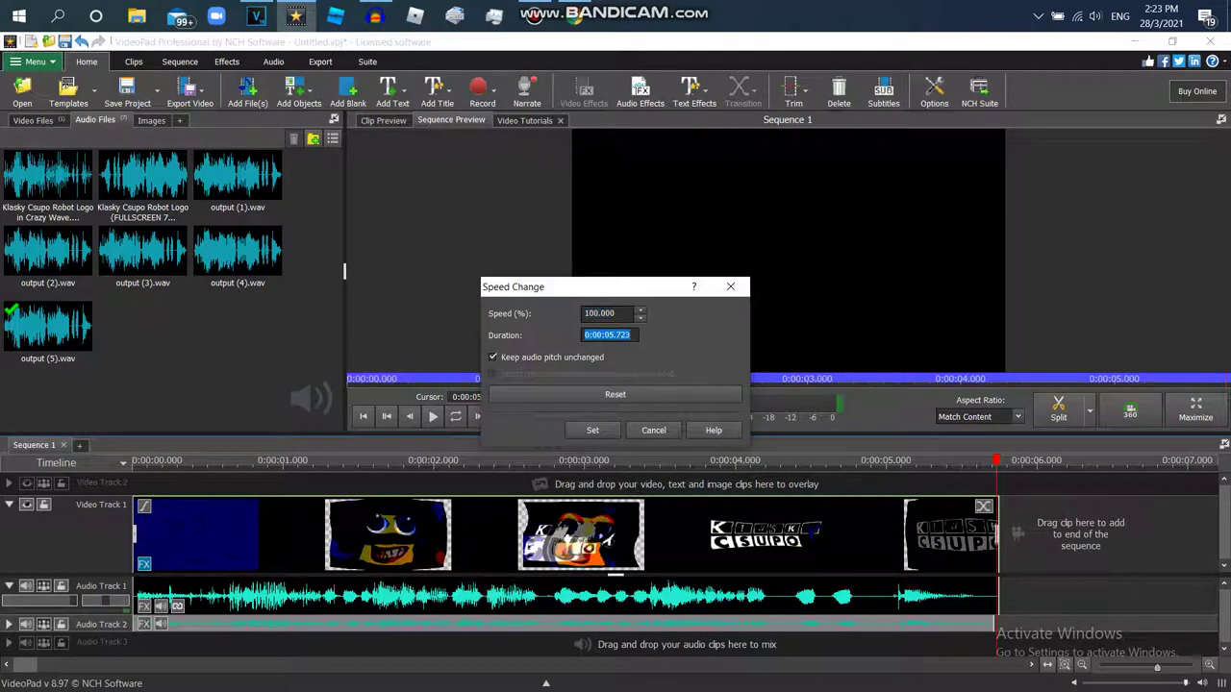
pyautogui.press('Return')
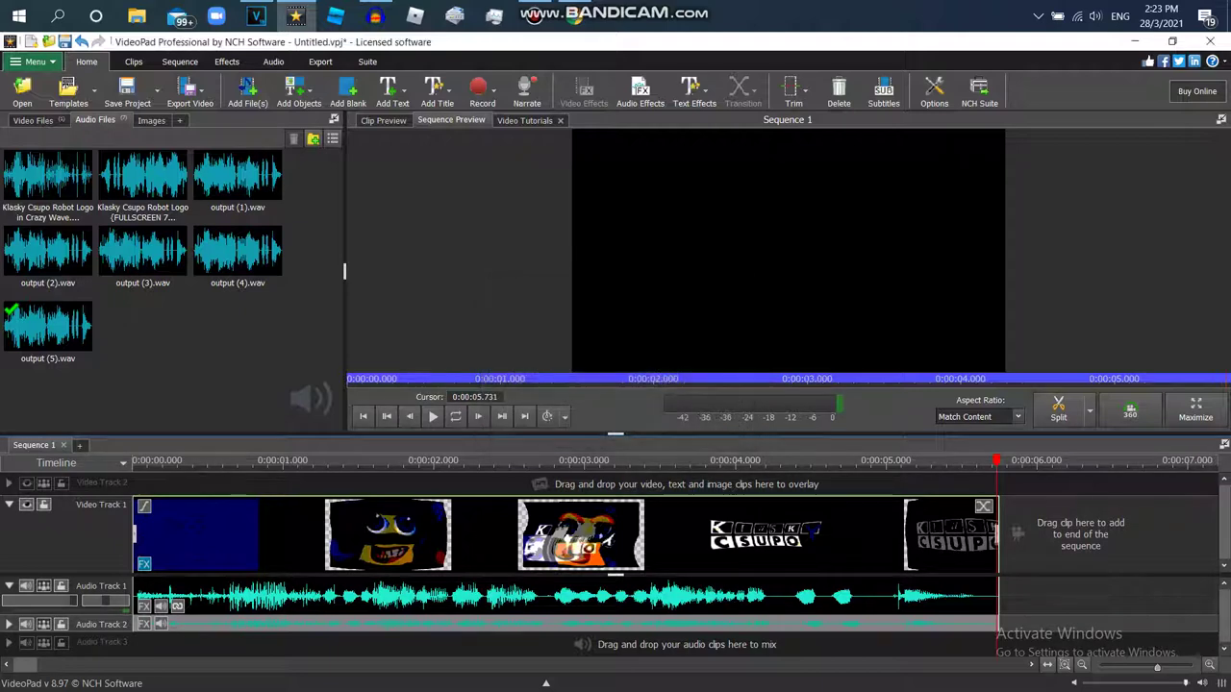
pyautogui.moveTo(535, 379); pyautogui.dragTo(347, 379)
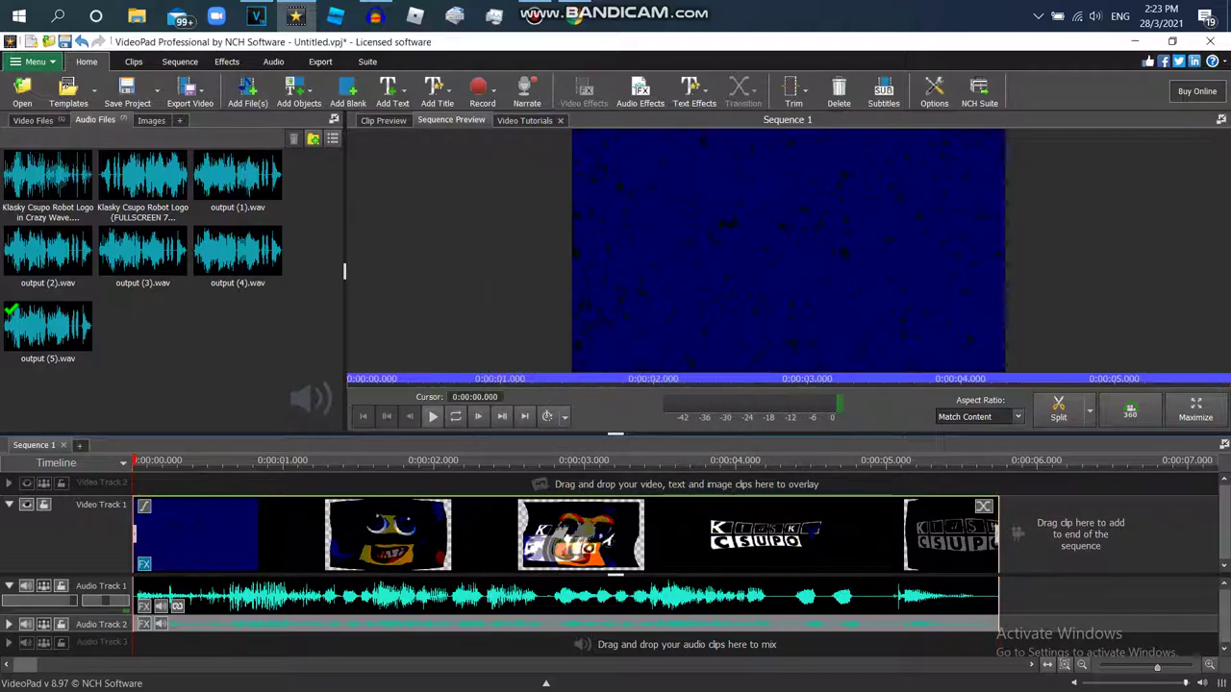
pyautogui.press('space')
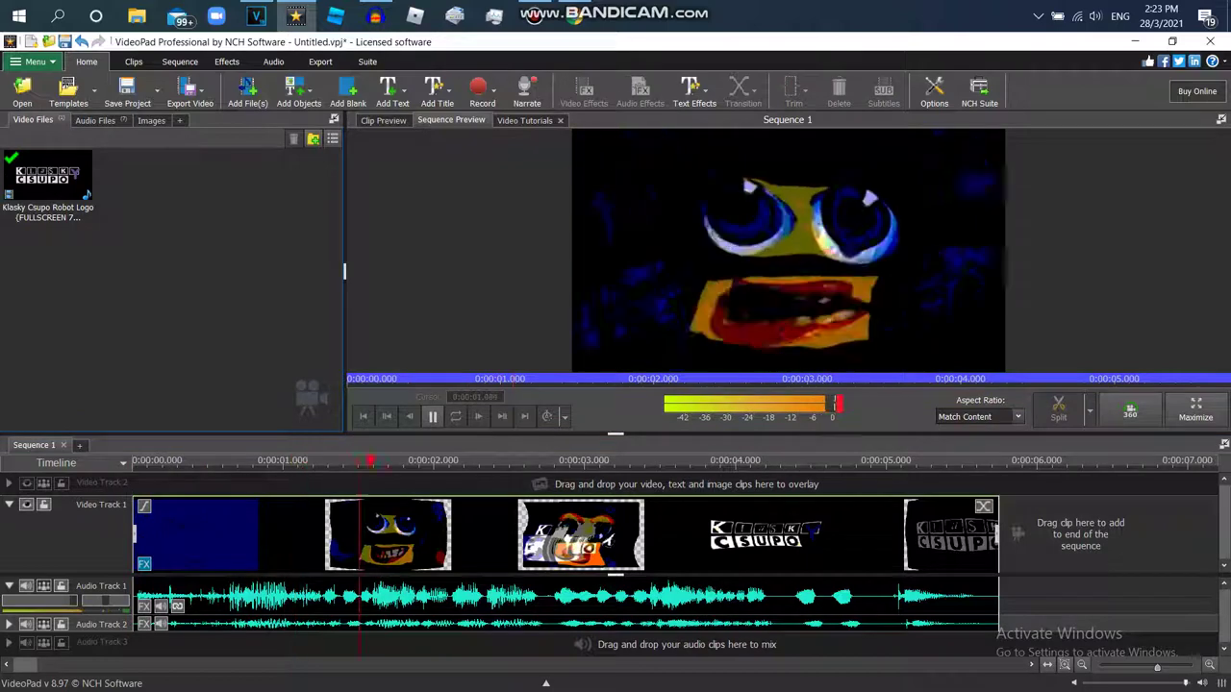